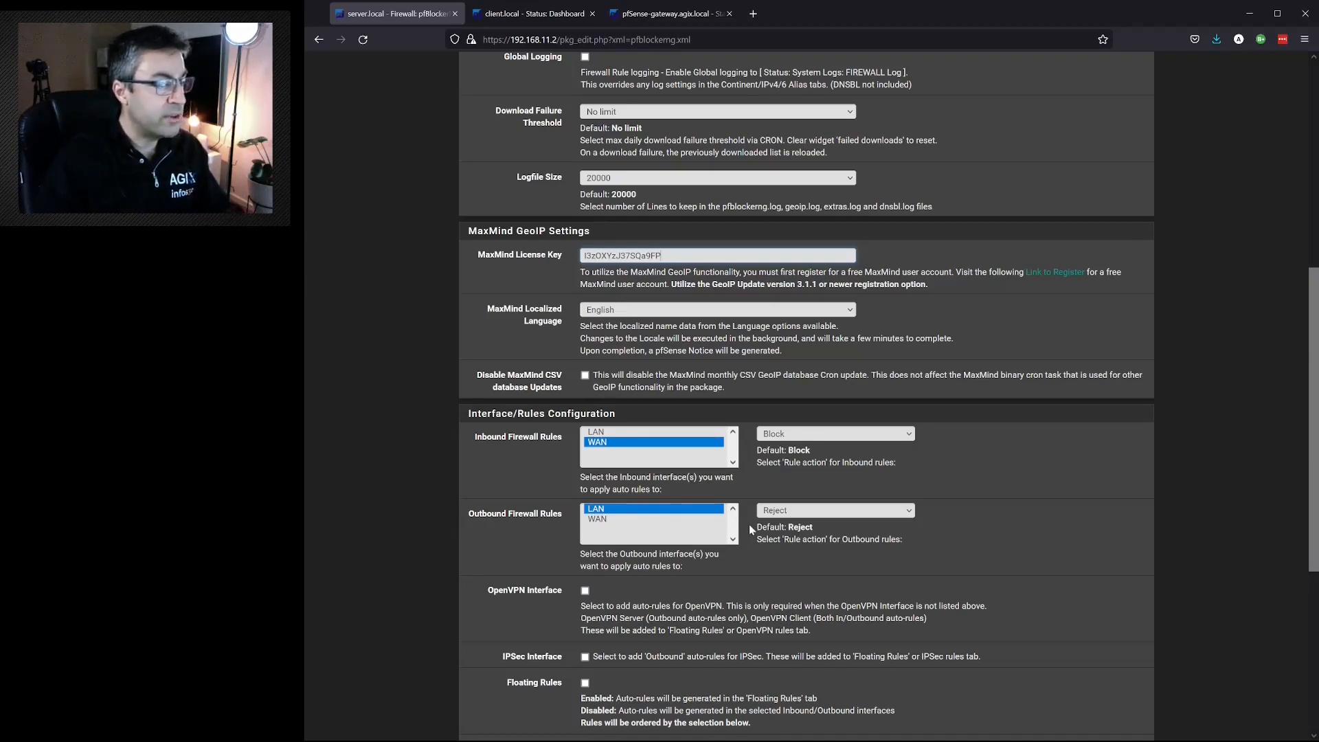
- Set the rule order to the format starting with pfB_Pass/Match, then pfB_Block/Reject, and save the pfBlockerNG general settings
scroll(751, 529, "down", 3)
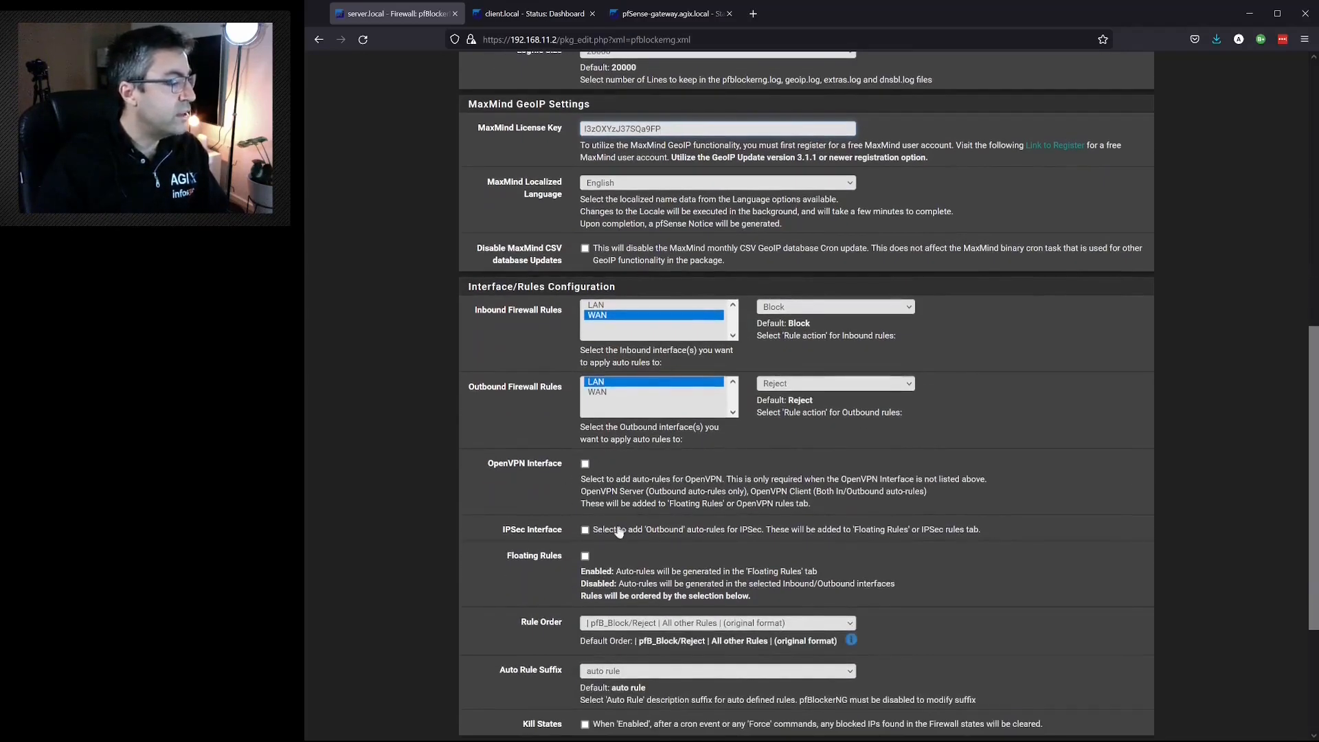
scroll(632, 535, "down", 3)
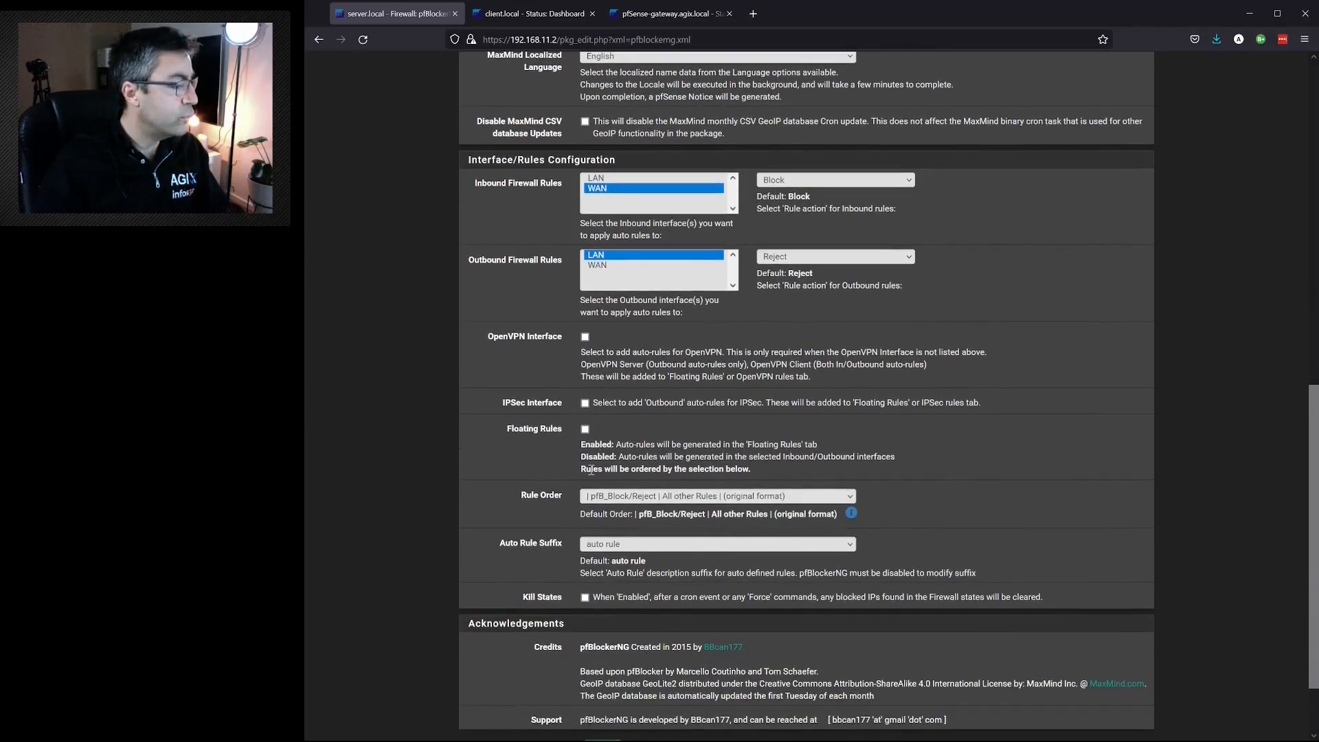
scroll(598, 453, "down", 3)
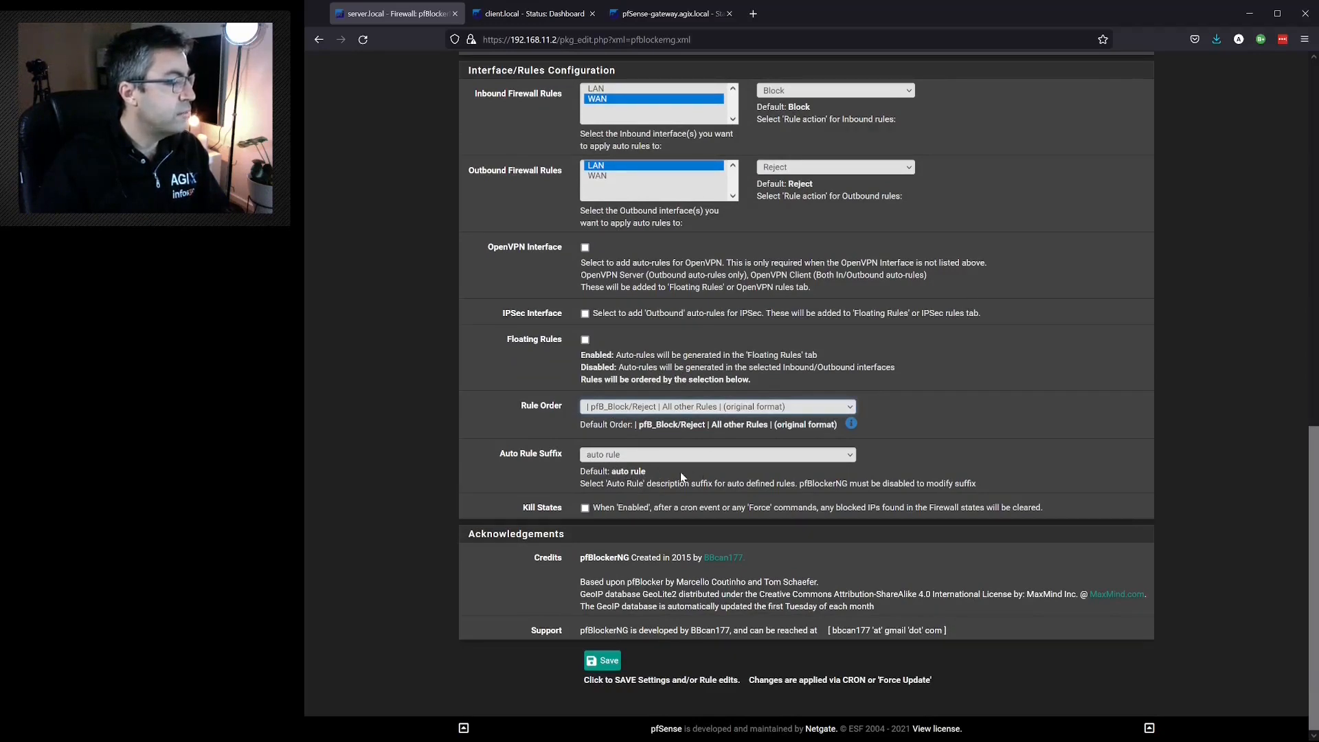
left_click(721, 472)
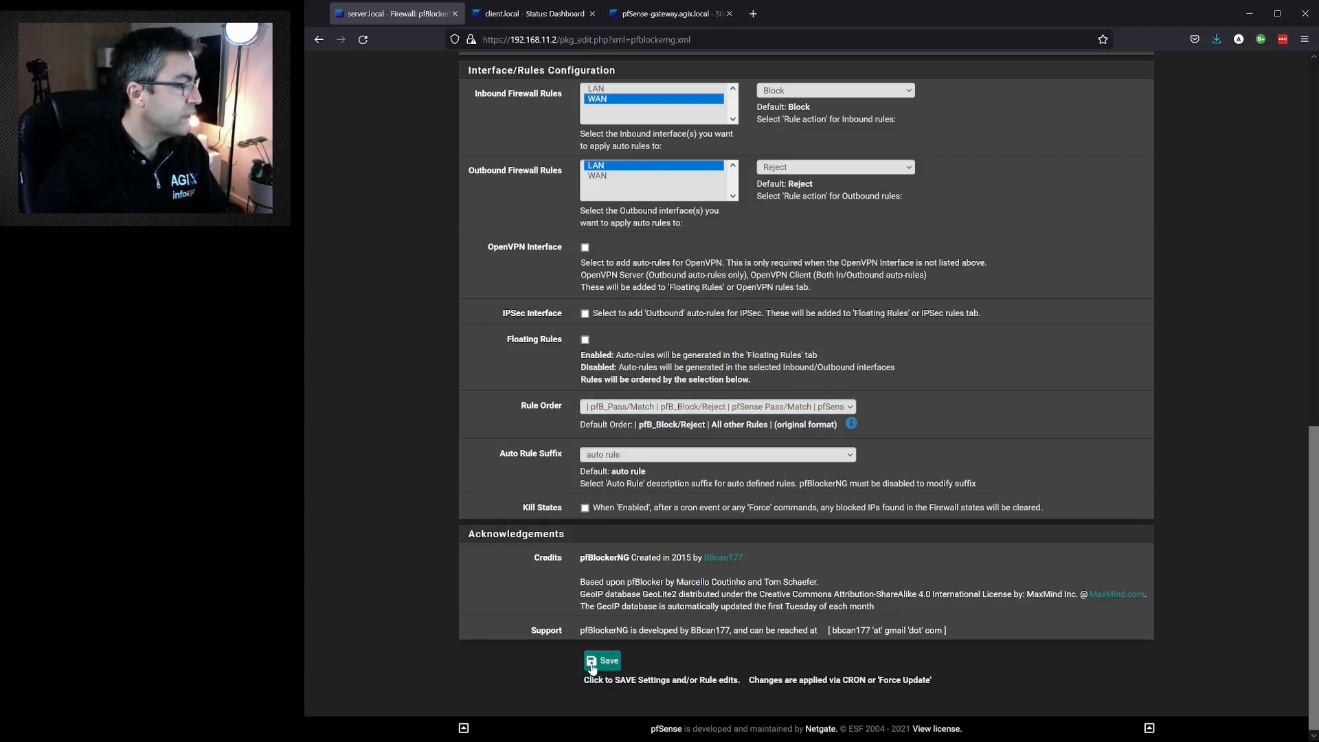
left_click(597, 664)
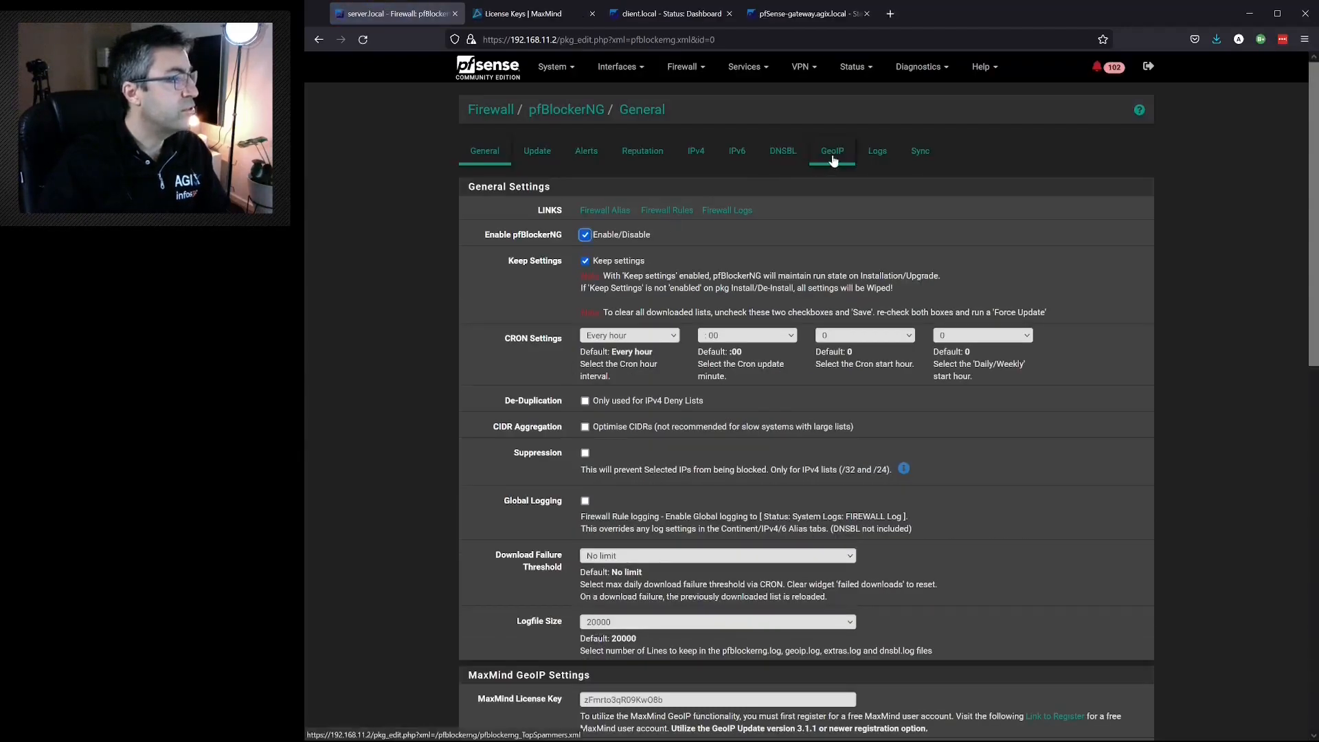
- Select all IPv4 countries in the GeoIP Top 20 list, set its list action to Deny Both and save
left_click(833, 152)
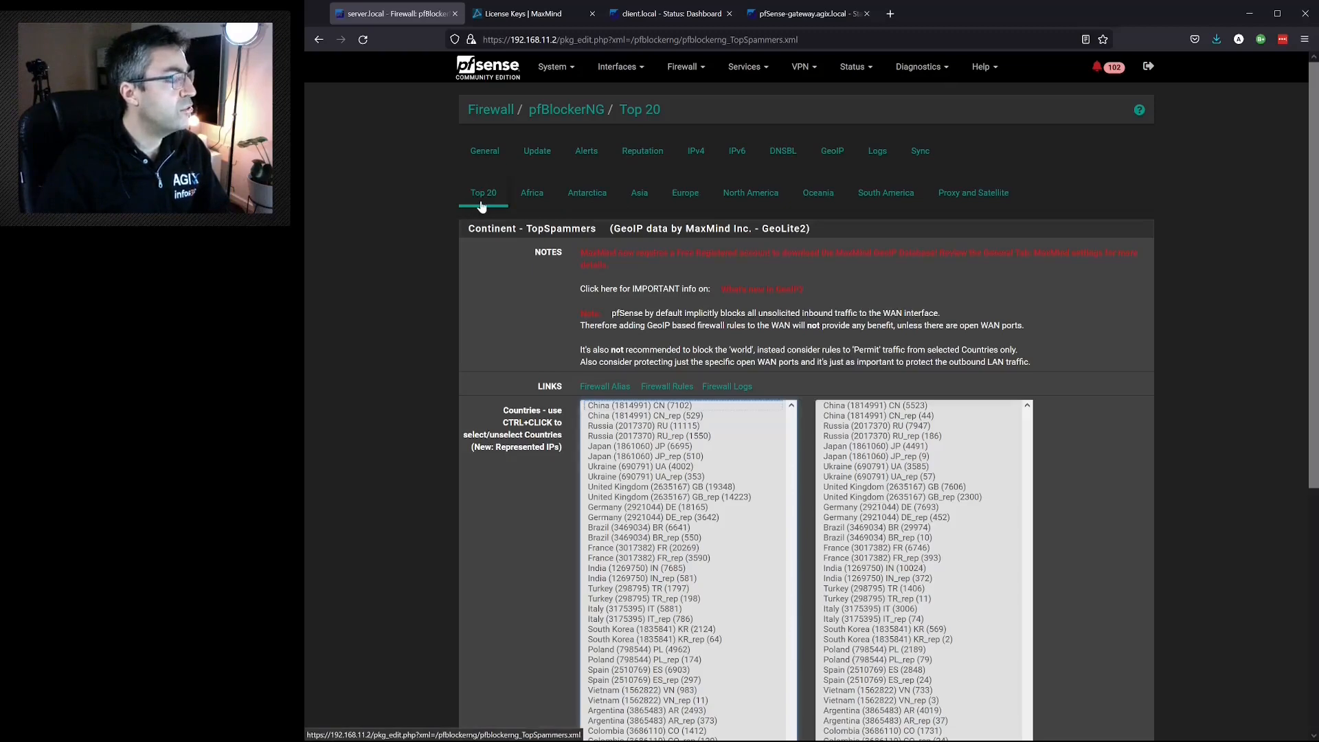
left_click(533, 205)
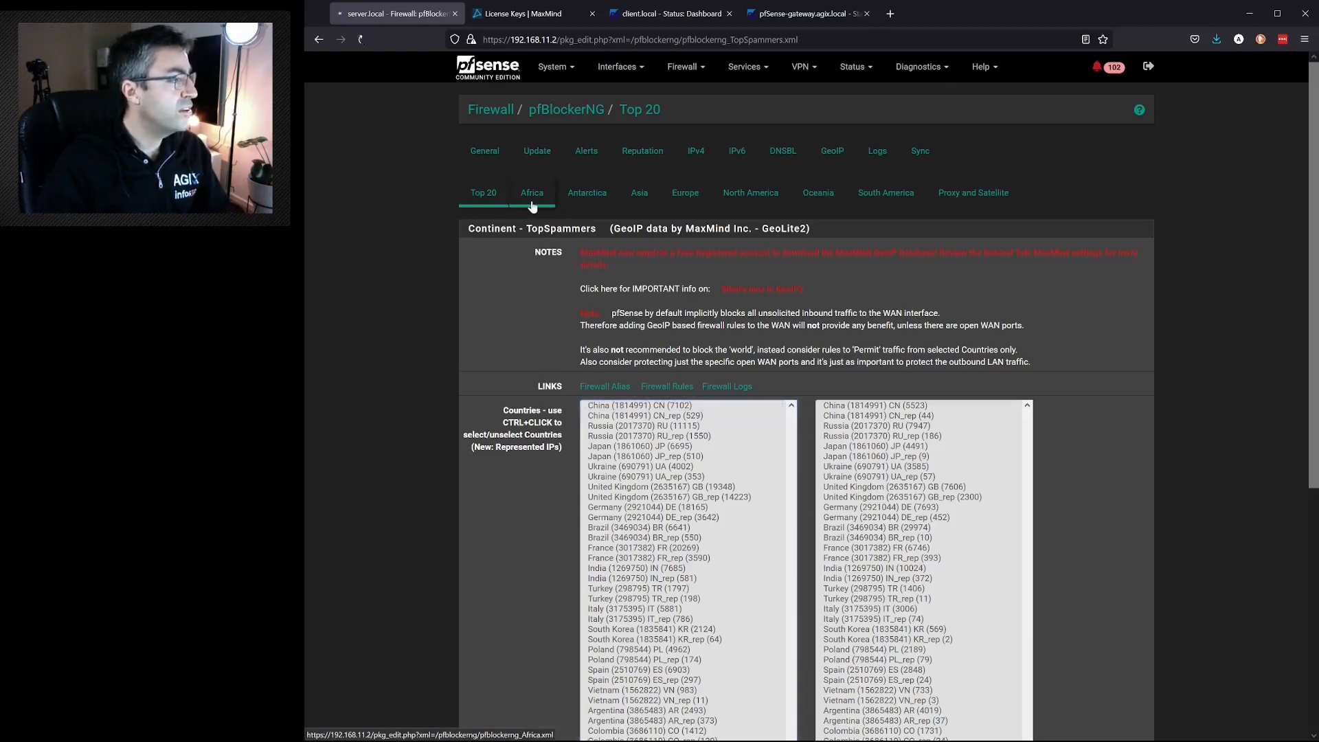
left_click(586, 201)
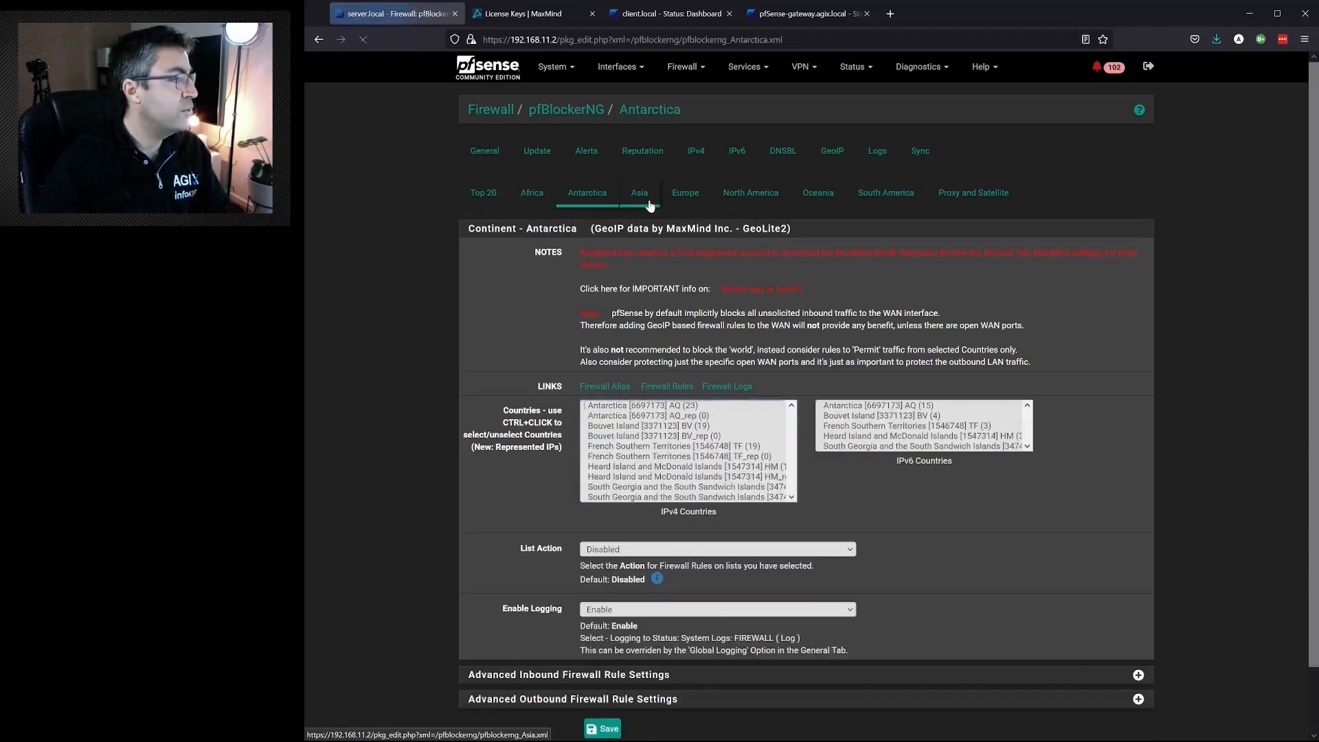
left_click(639, 200)
left_click(494, 202)
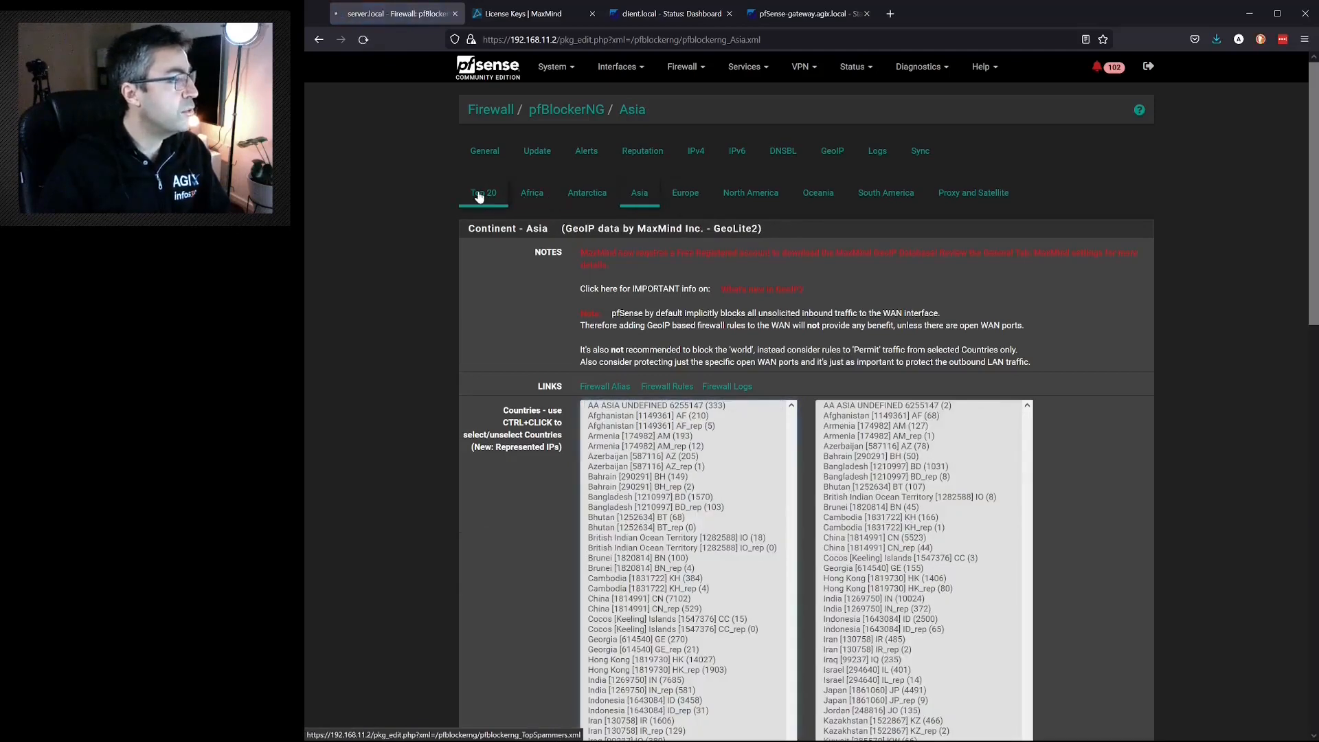
left_click(609, 408)
scroll(610, 413, "down", 5)
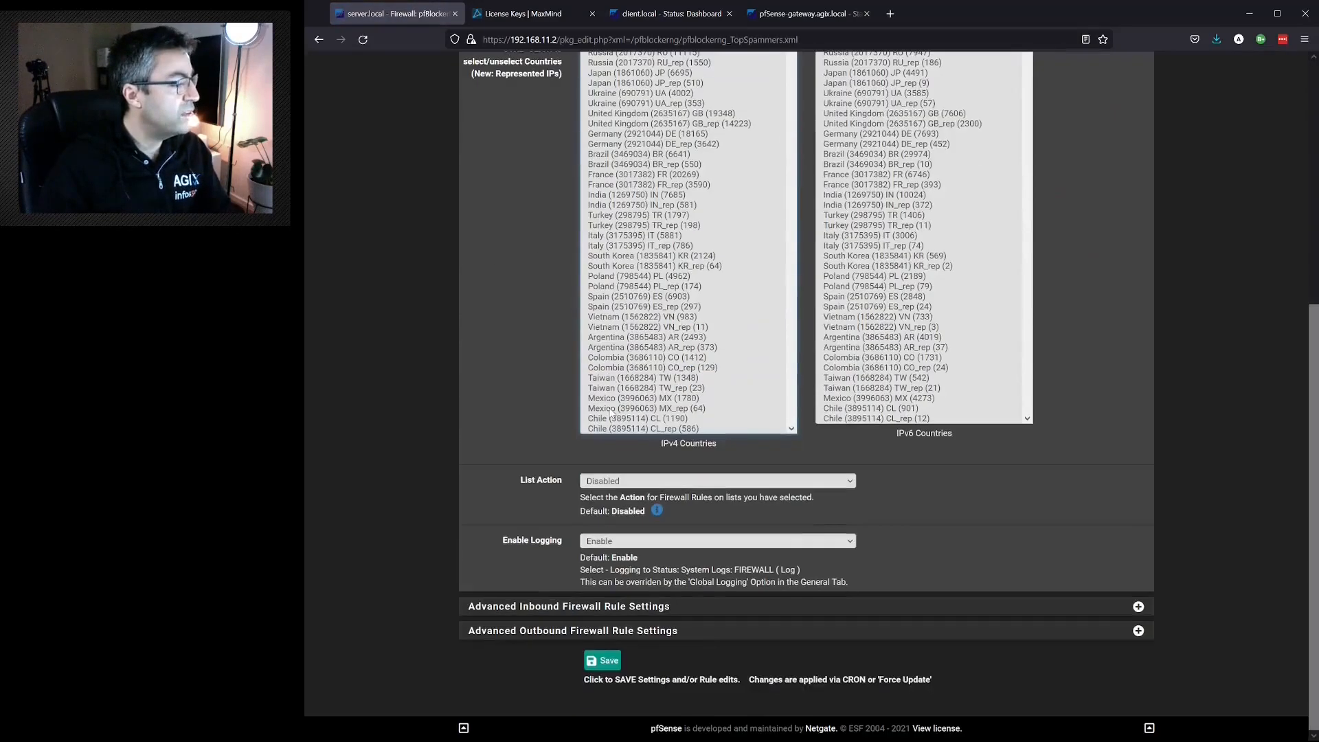
left_click(611, 428, "shift")
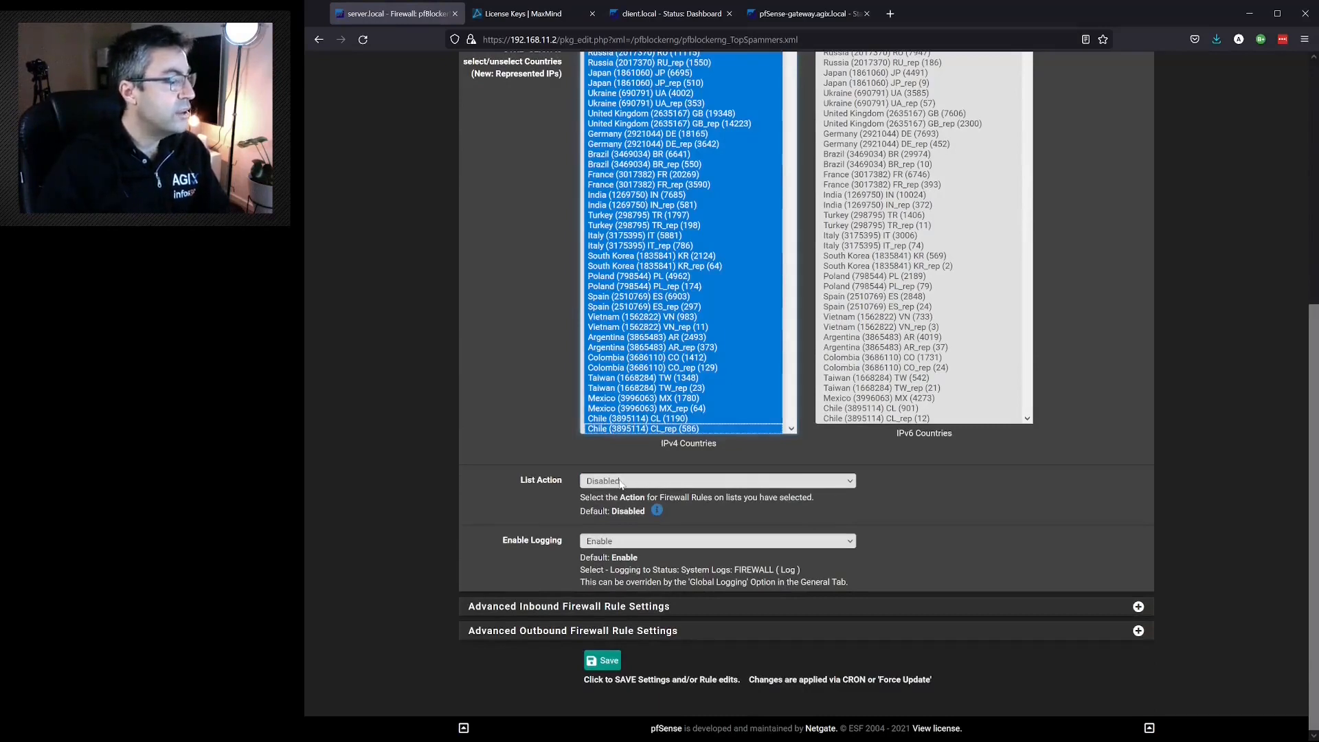
left_click(618, 546)
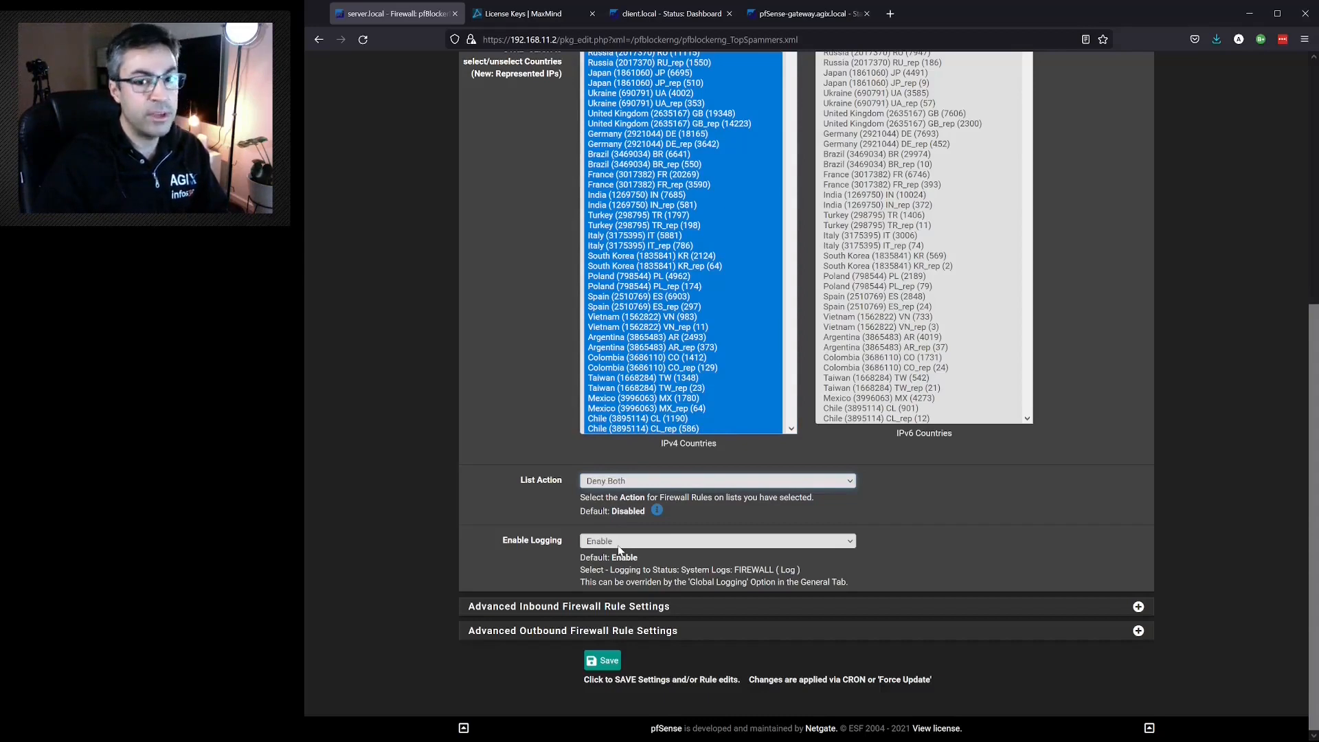
left_click(604, 664)
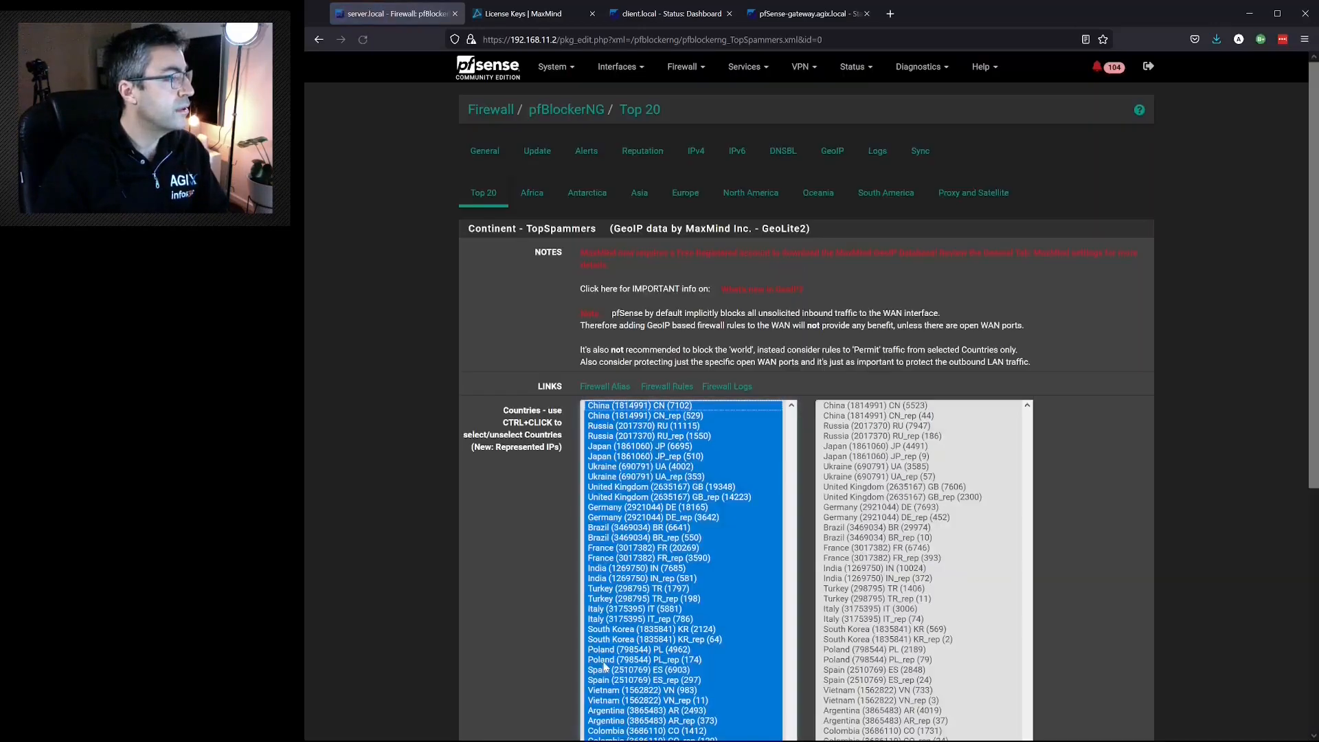
- Run a pfBlockerNG force update and check the end of its log and the deny list file path
left_click(534, 158)
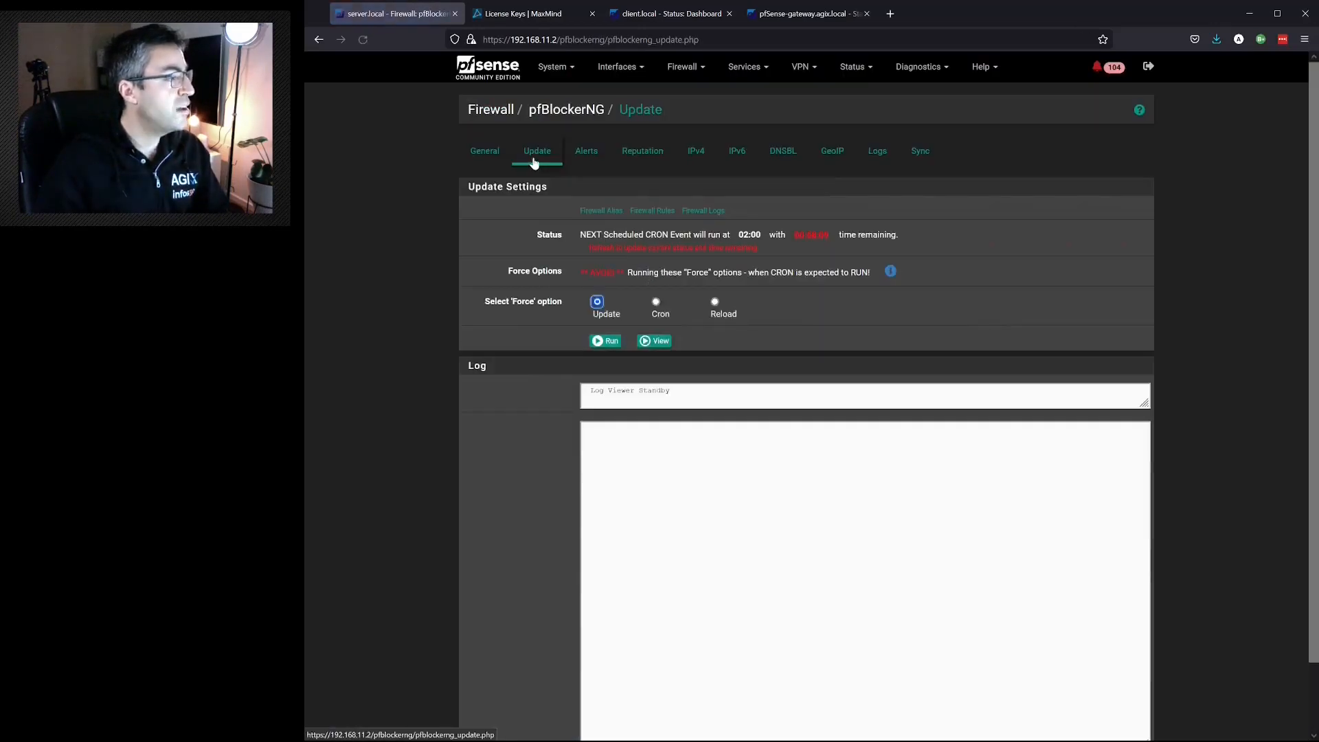
left_click(603, 341)
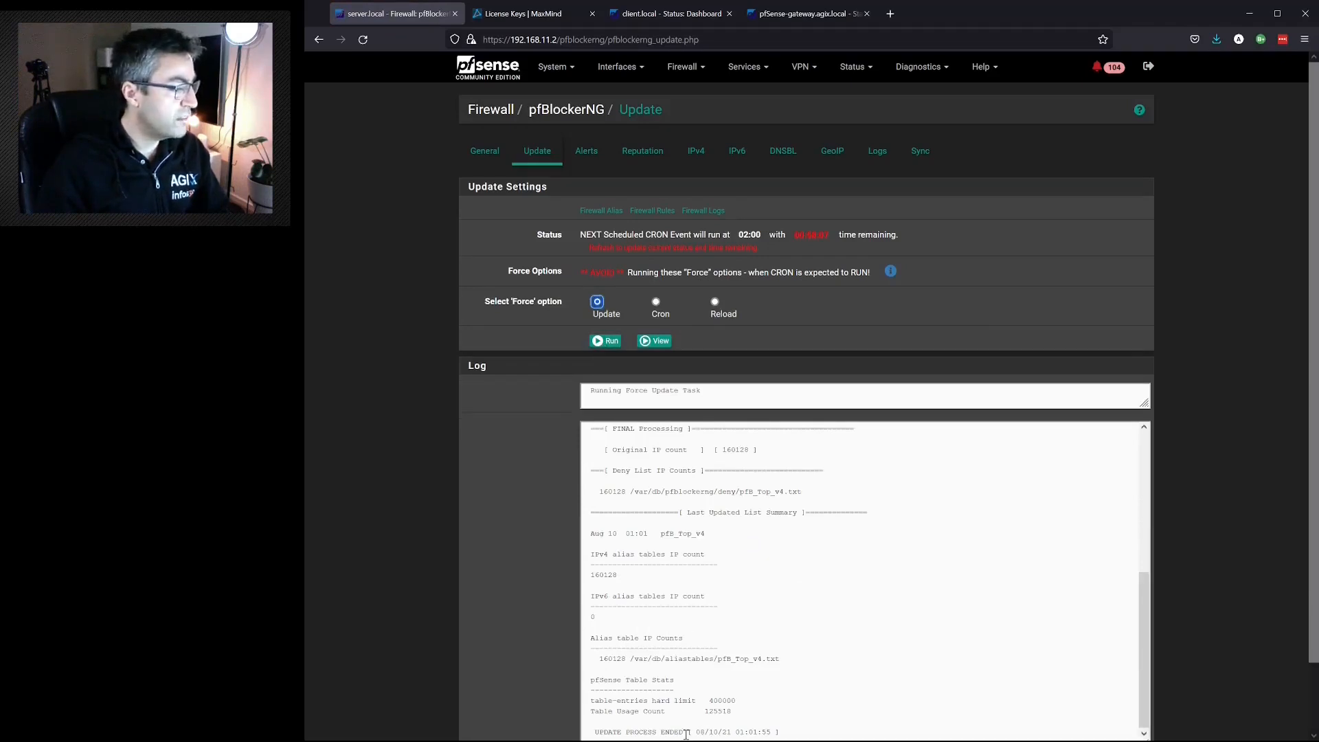
left_click_drag(686, 734, 598, 735)
left_click(649, 707)
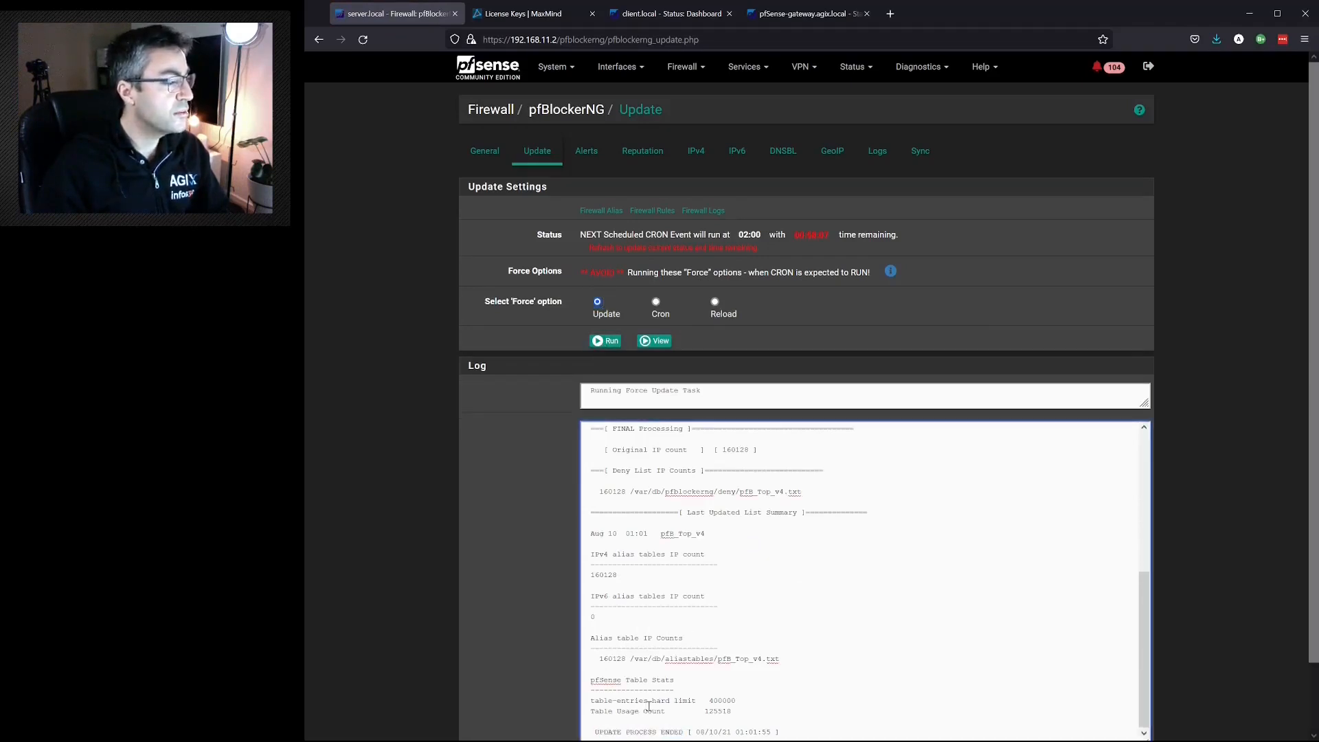
left_click_drag(803, 492, 631, 495)
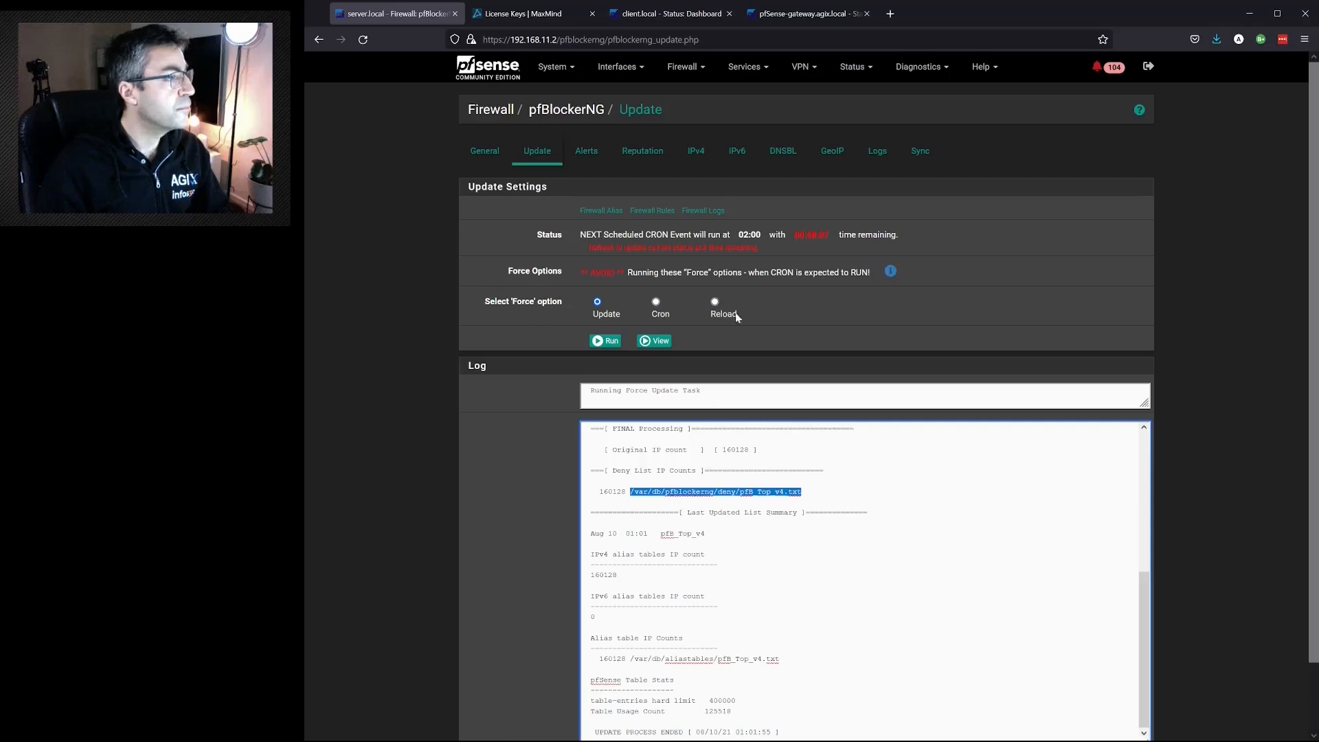
- Add a new IPv4 list with the alias name allowSomeChinesGovSites
left_click(696, 154)
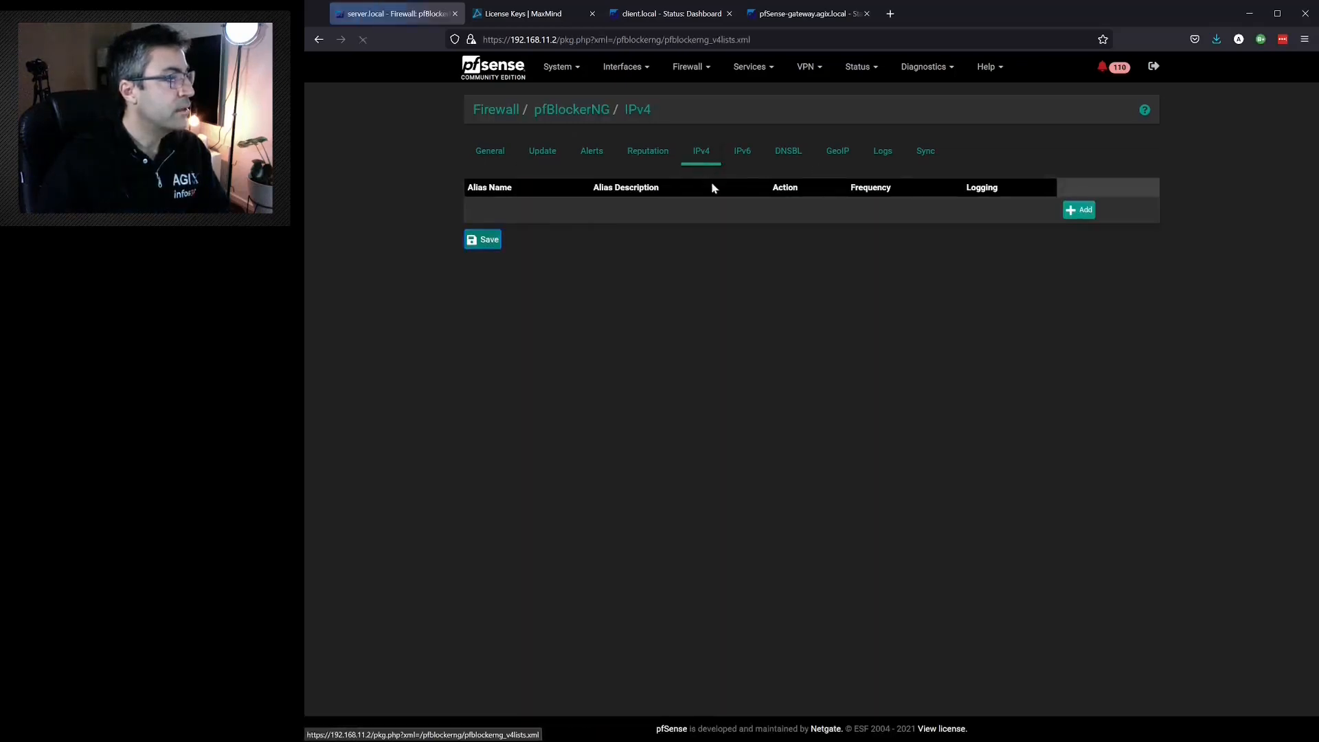
left_click(1075, 213)
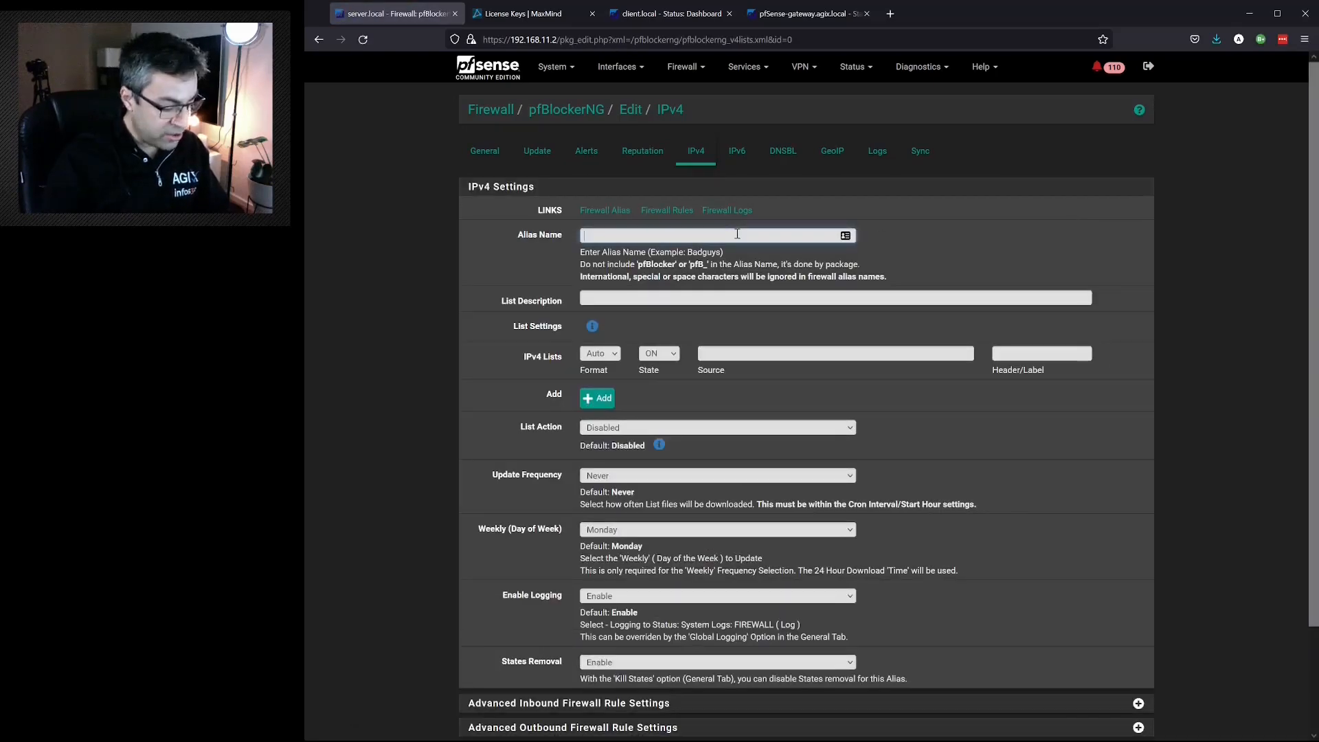
type("allow")
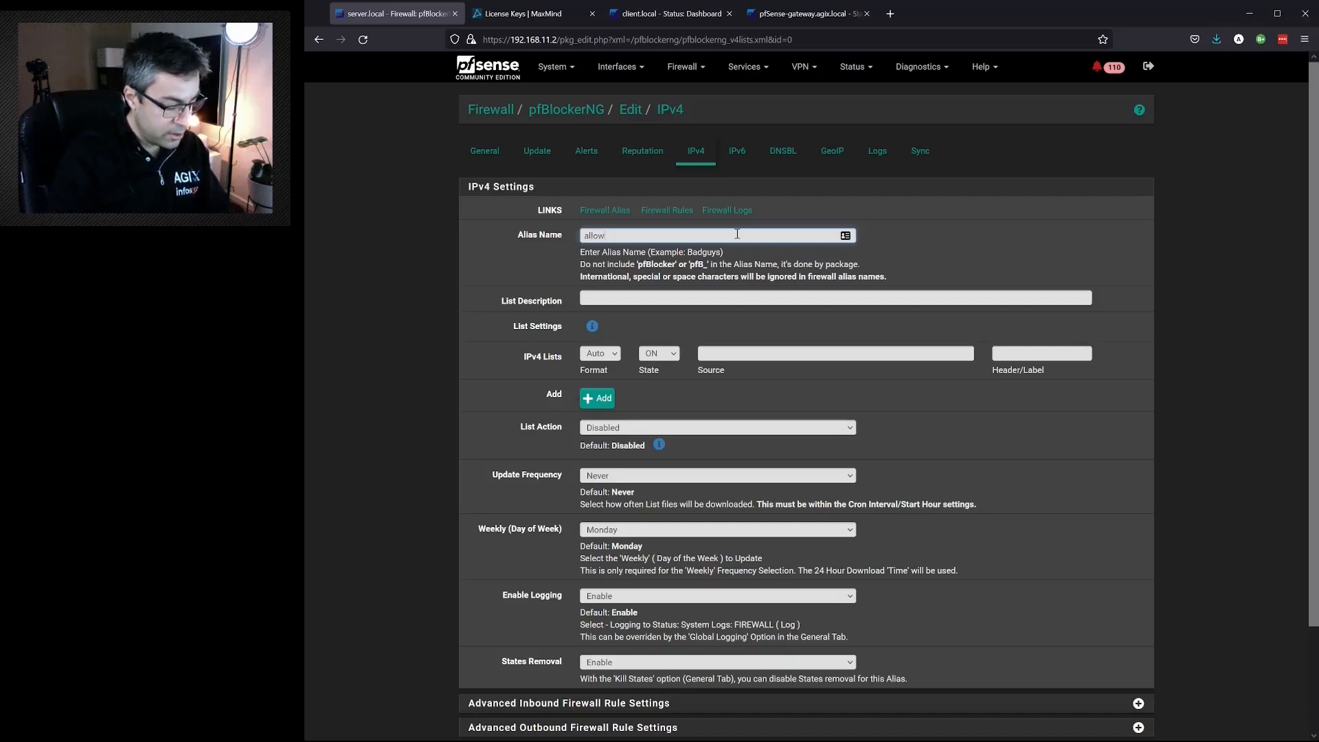
type("SomeChioneseG")
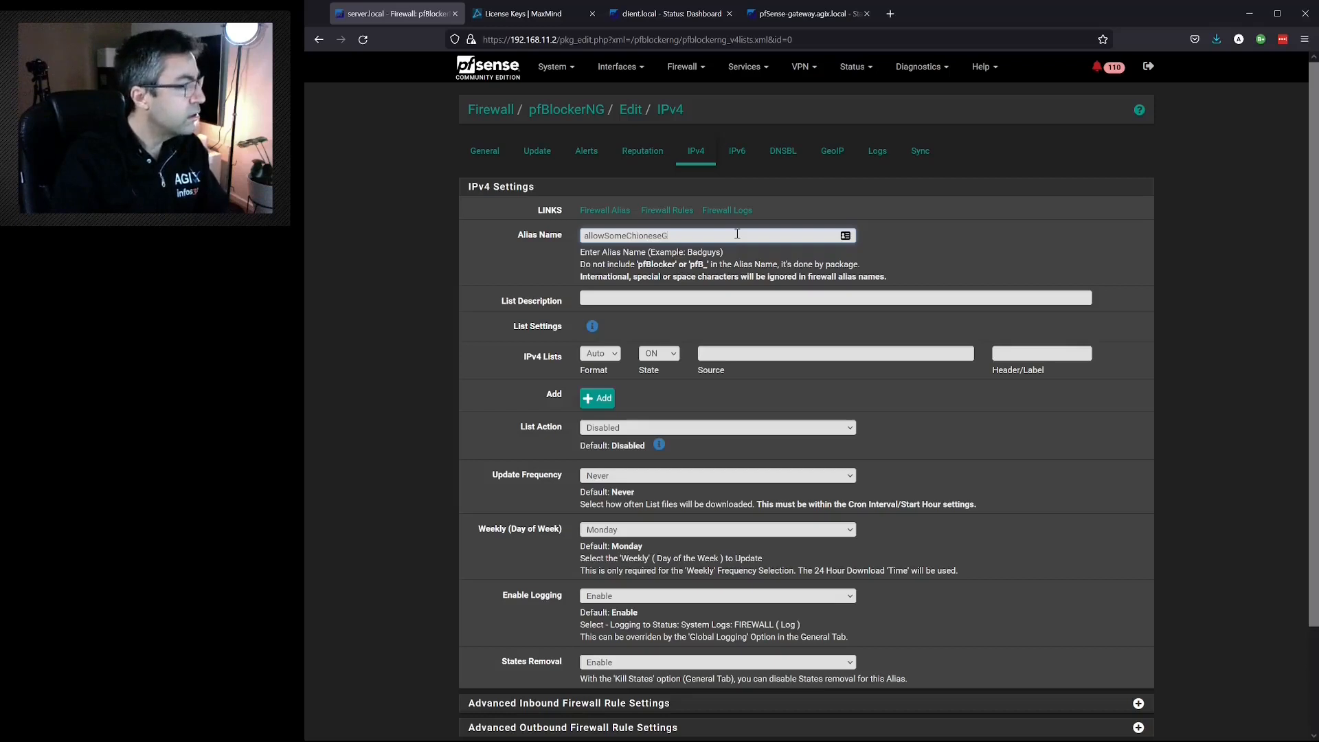
key("BackSpace")
key("BackSpace")
key("BackSpace")
key("BackSpace")
key("BackSpace")
key("BackSpace")
type("nes")
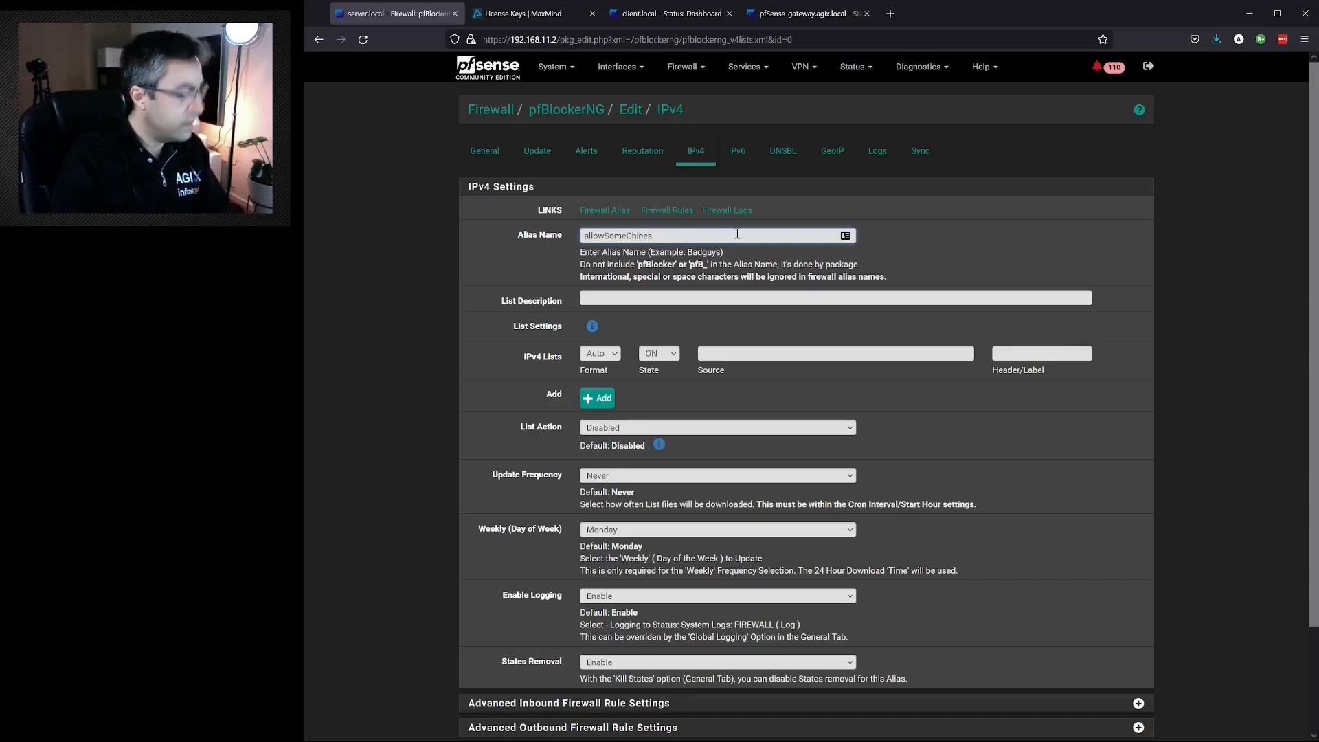
type("GovSites")
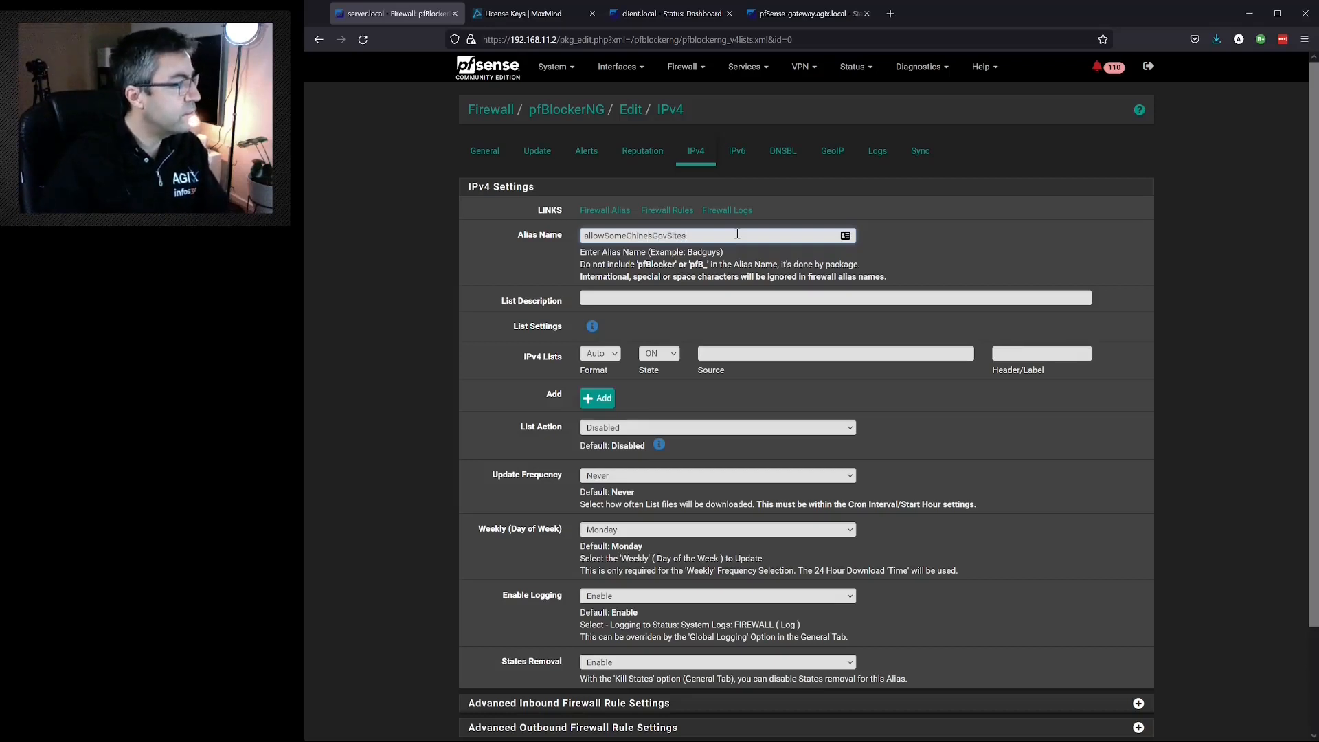
- Copy the alias name allowSomeChinesGovSites into the list description and the header/label of the IPv4 list entry
left_click_drag(741, 234, 527, 224)
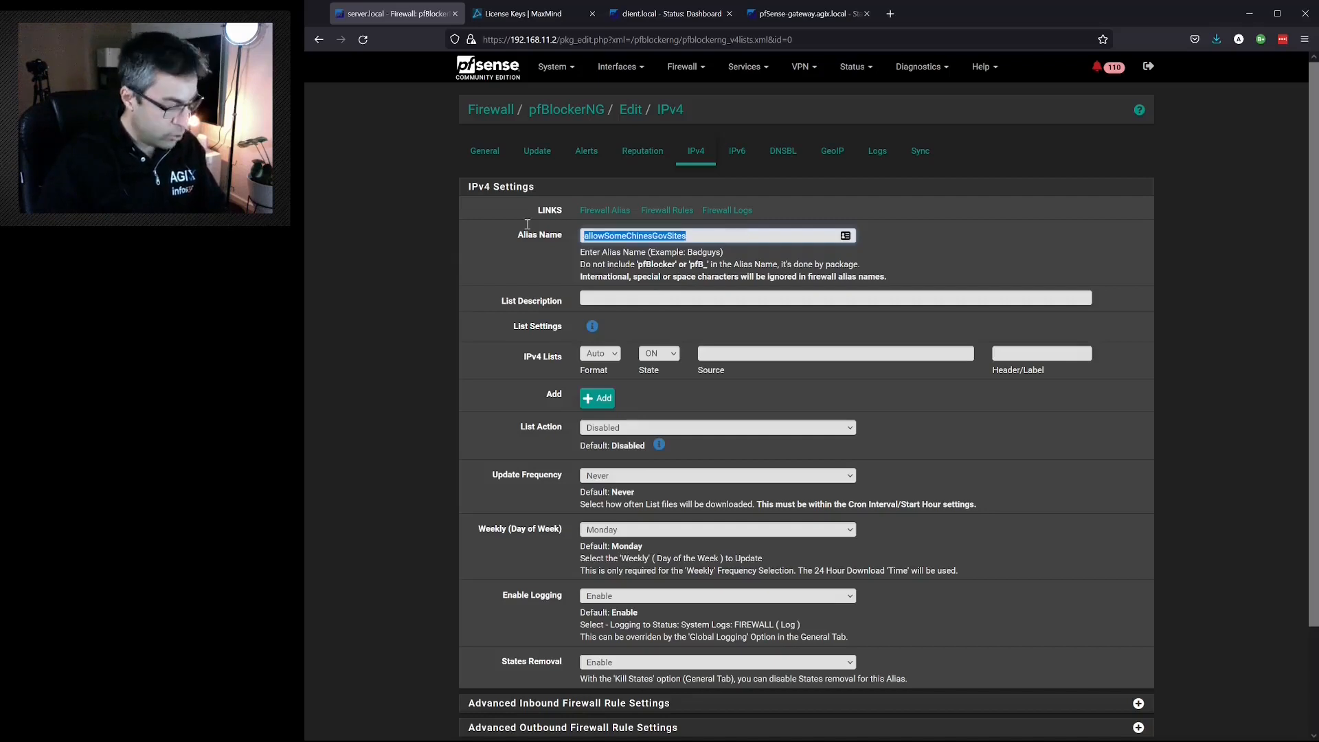
key("ctrl+c")
left_click(631, 297)
key("ctrl+v")
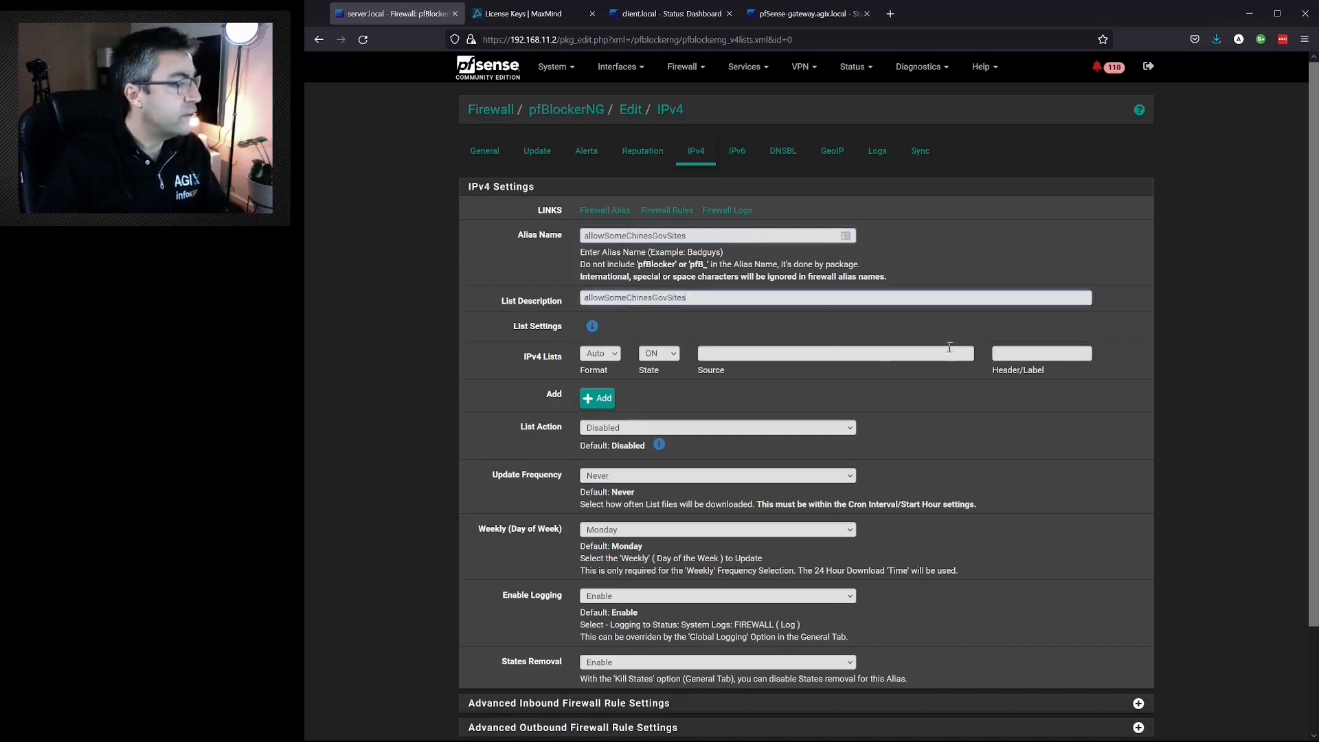
left_click(1014, 353)
key("ctrl+v")
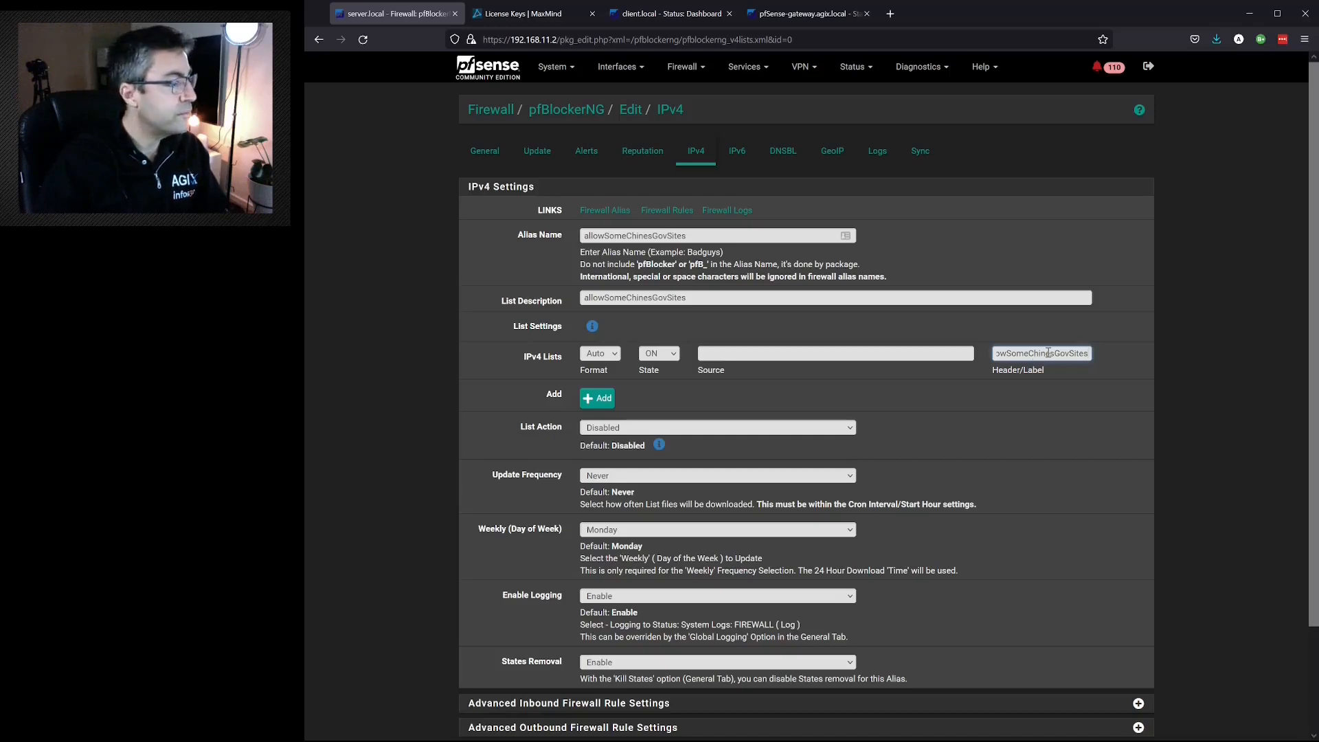
left_click(605, 355)
left_click(596, 405)
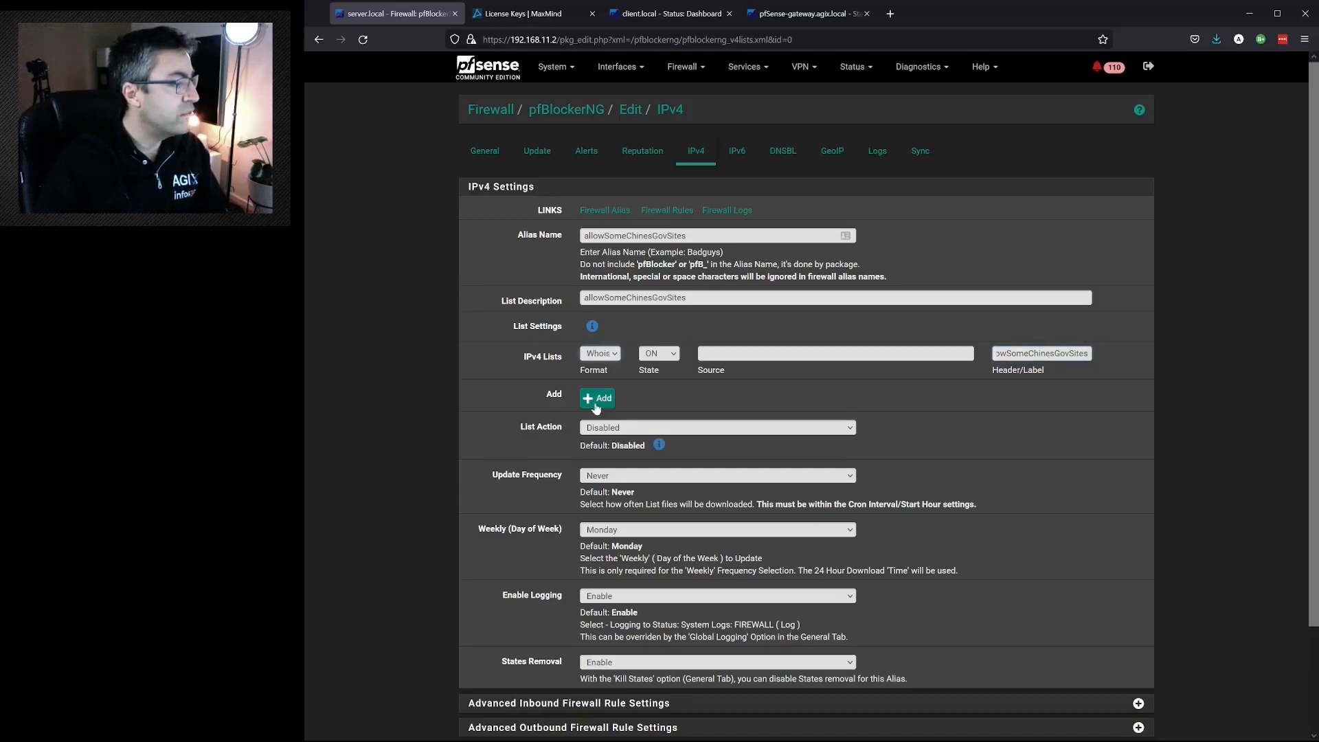
left_click(773, 354)
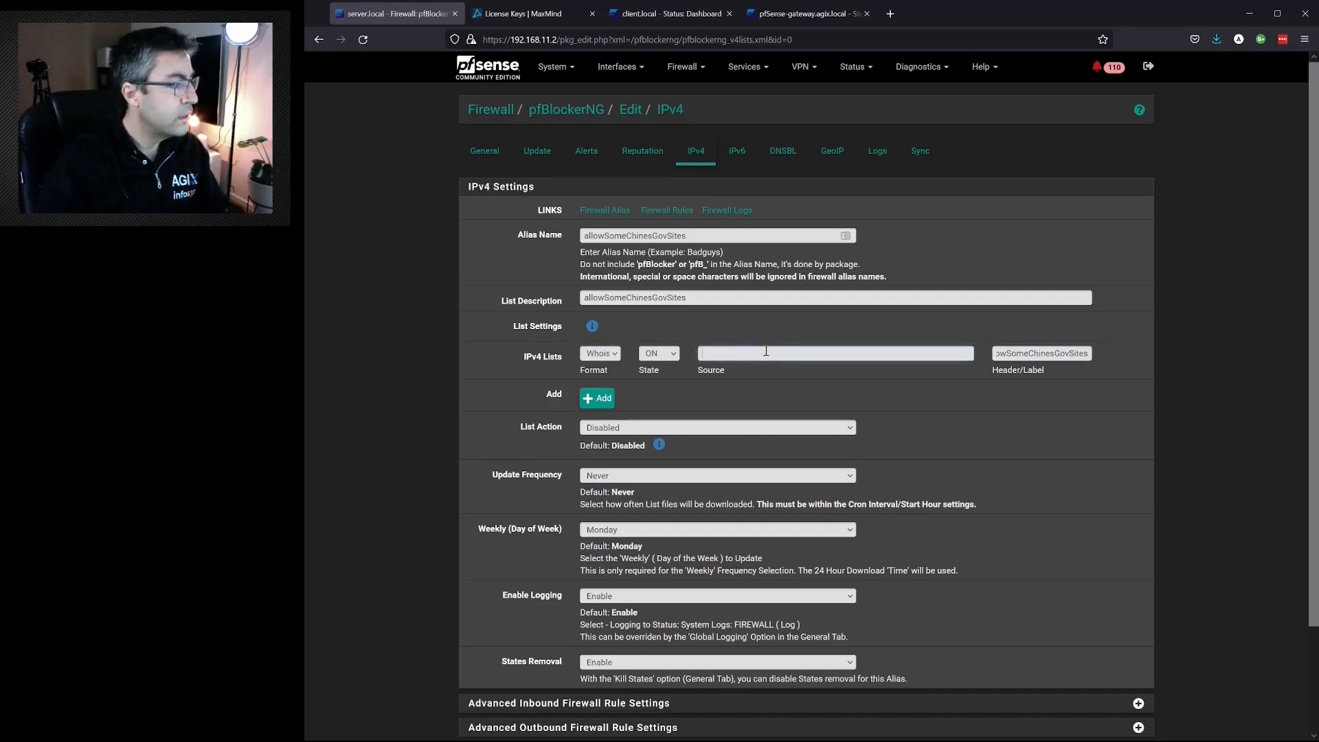
key("ctrl+v")
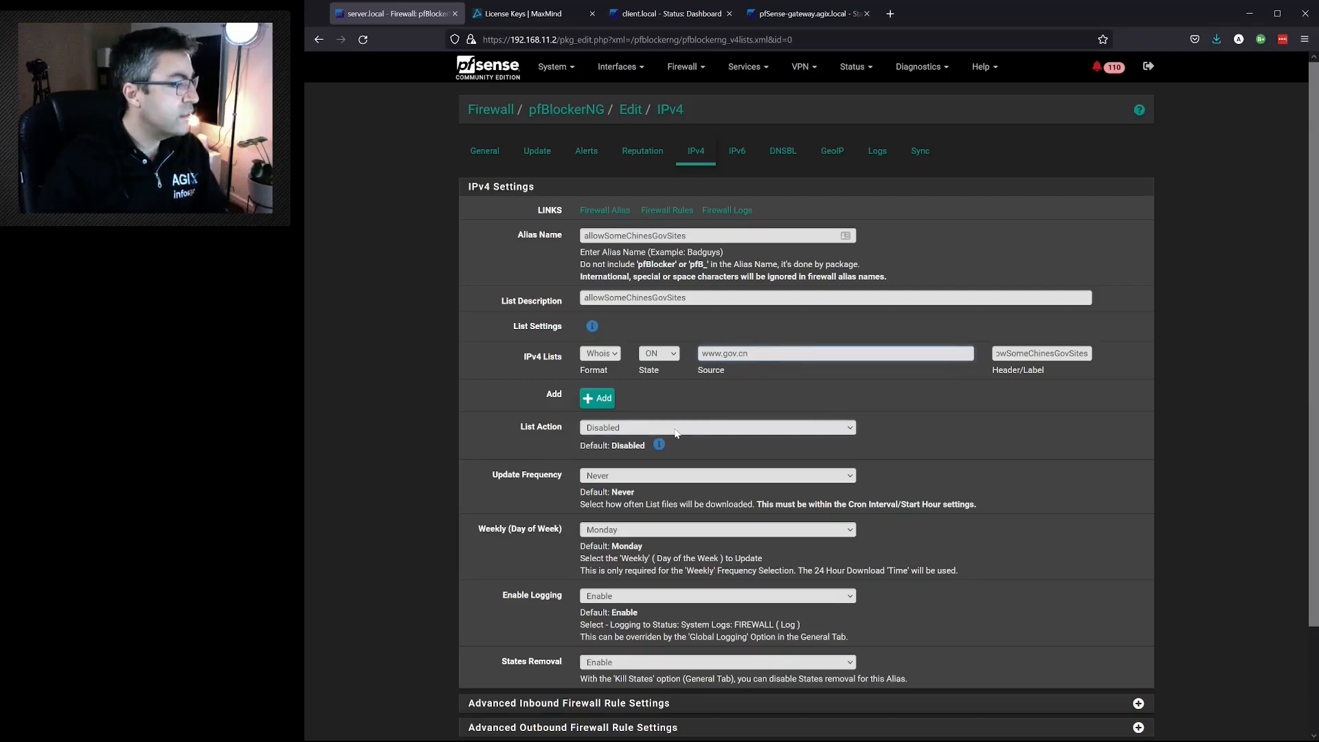
- Set the list action to Permit Both and the update frequency to Once a day, and save the IPv4 list
left_click(658, 538)
scroll(663, 539, "down", 3)
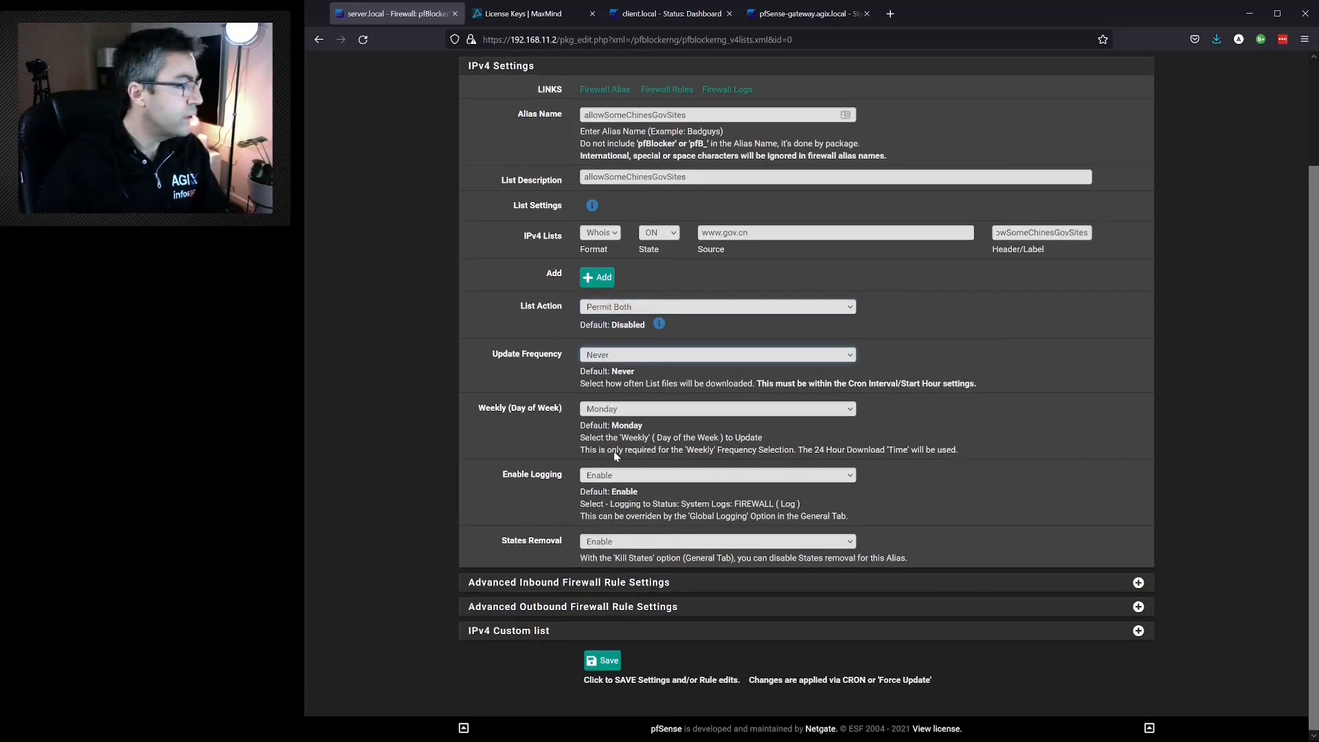
left_click(614, 490)
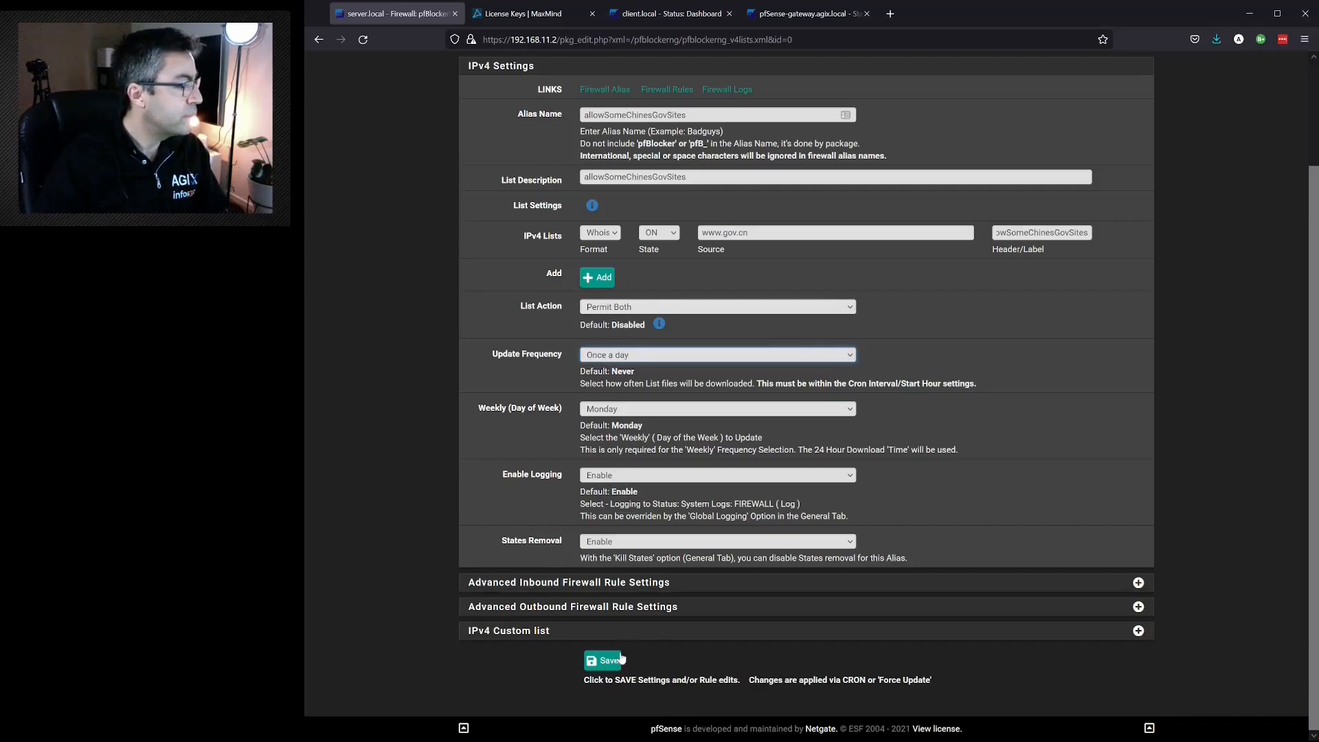
left_click(611, 663)
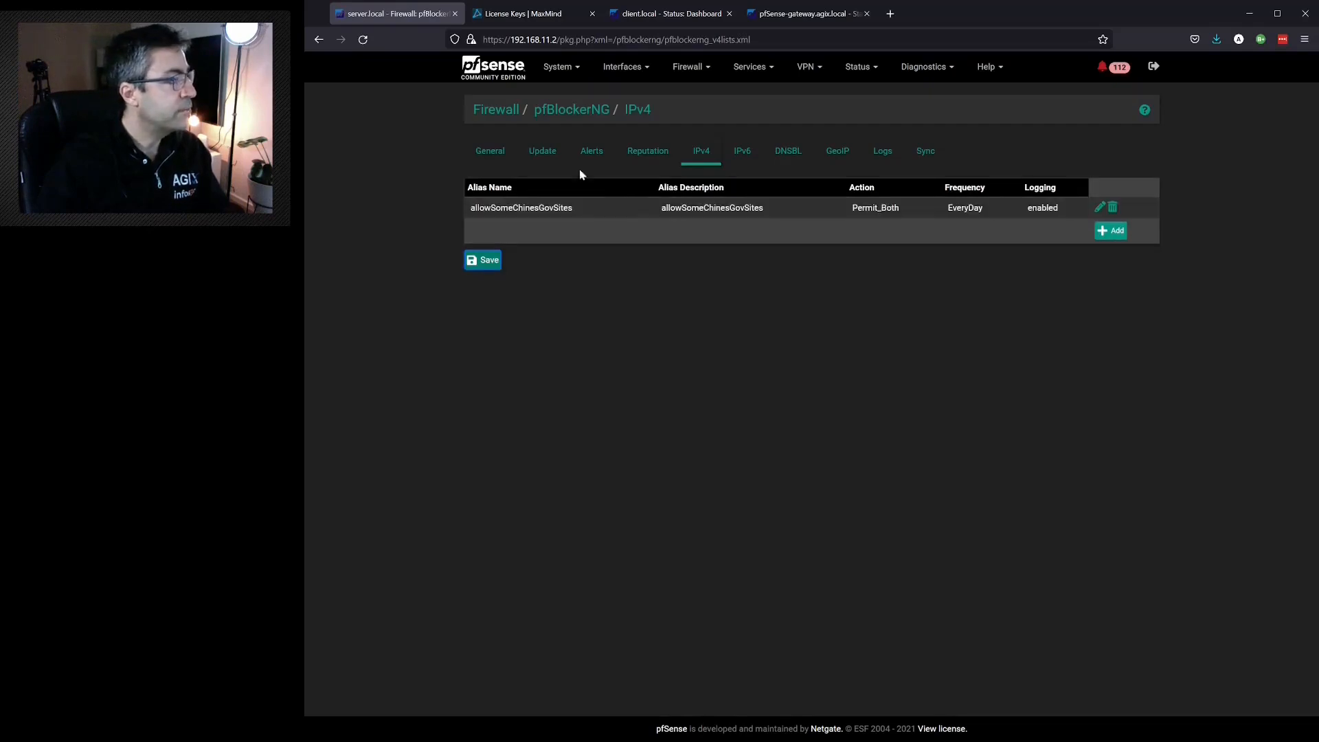
- Run the pfBlockerNG force update again to apply the new IPv4 list and check the end of the log
left_click(543, 154)
left_click(600, 341)
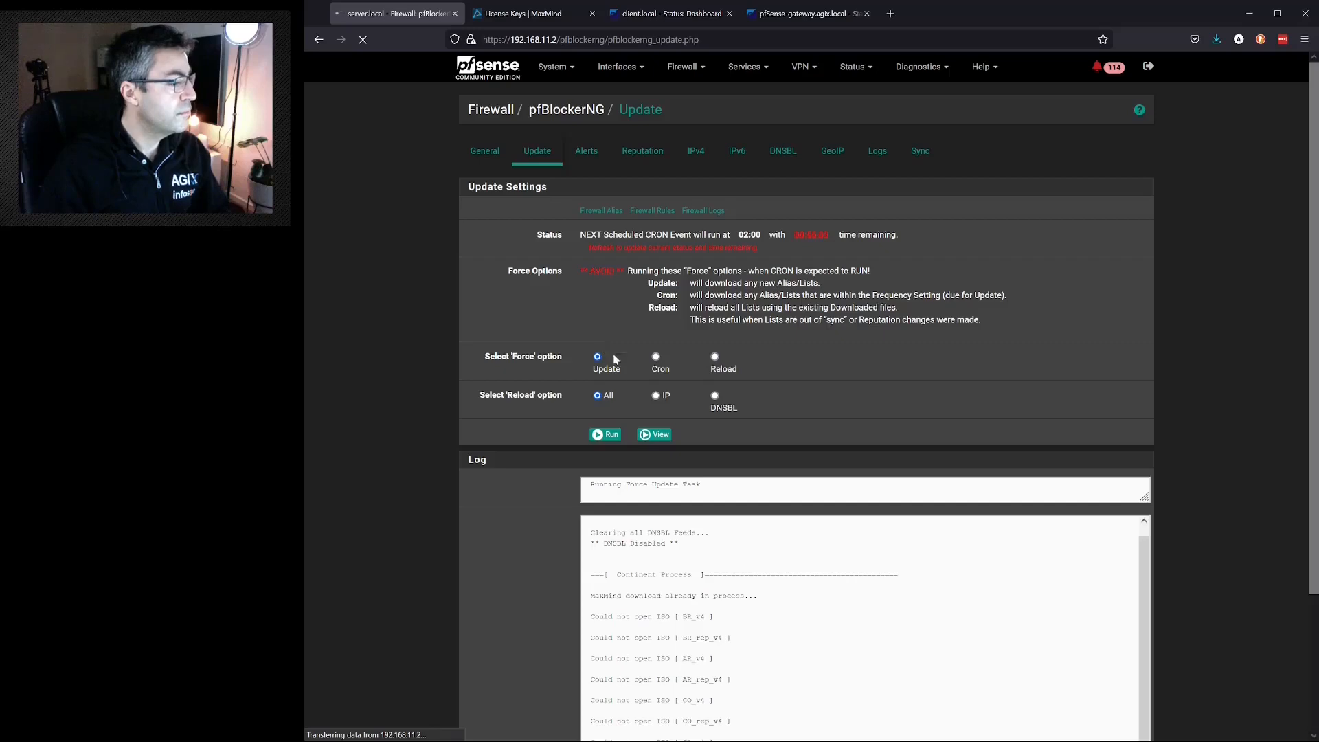
scroll(603, 447, "down", 3)
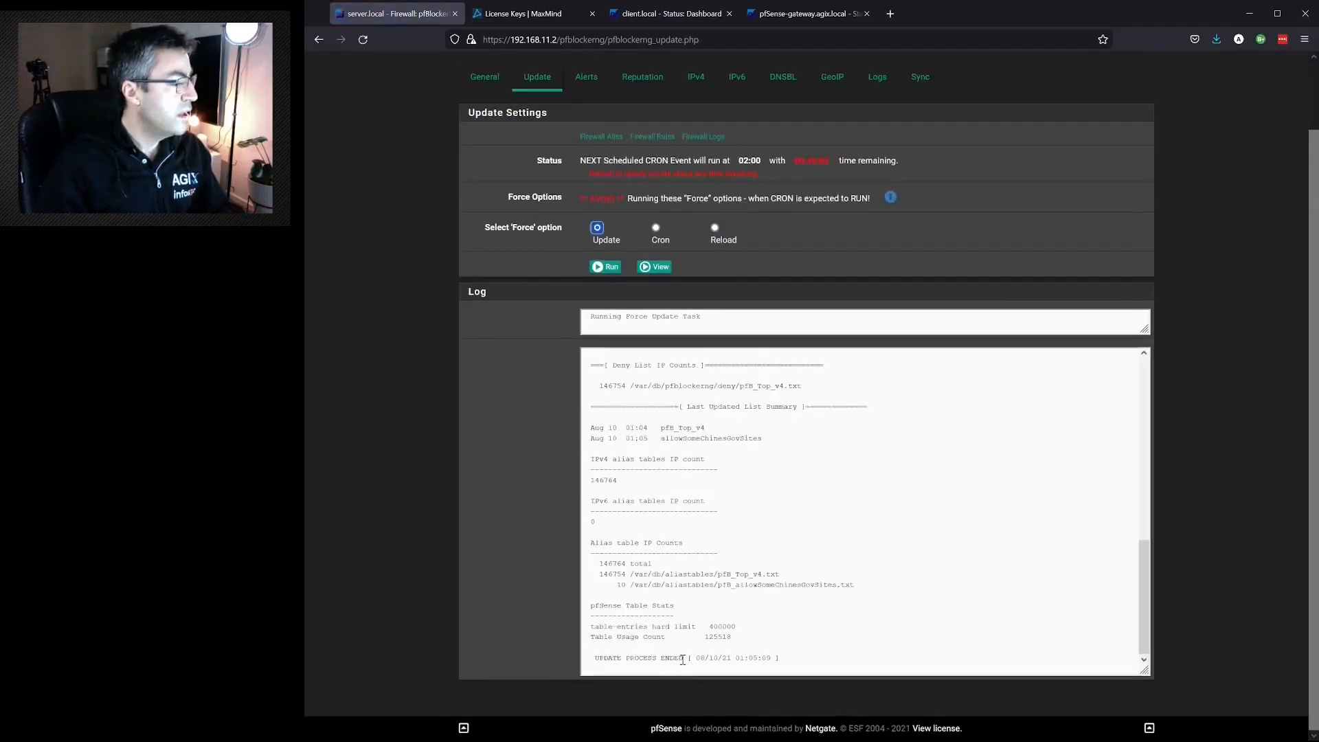
left_click_drag(683, 658, 592, 659)
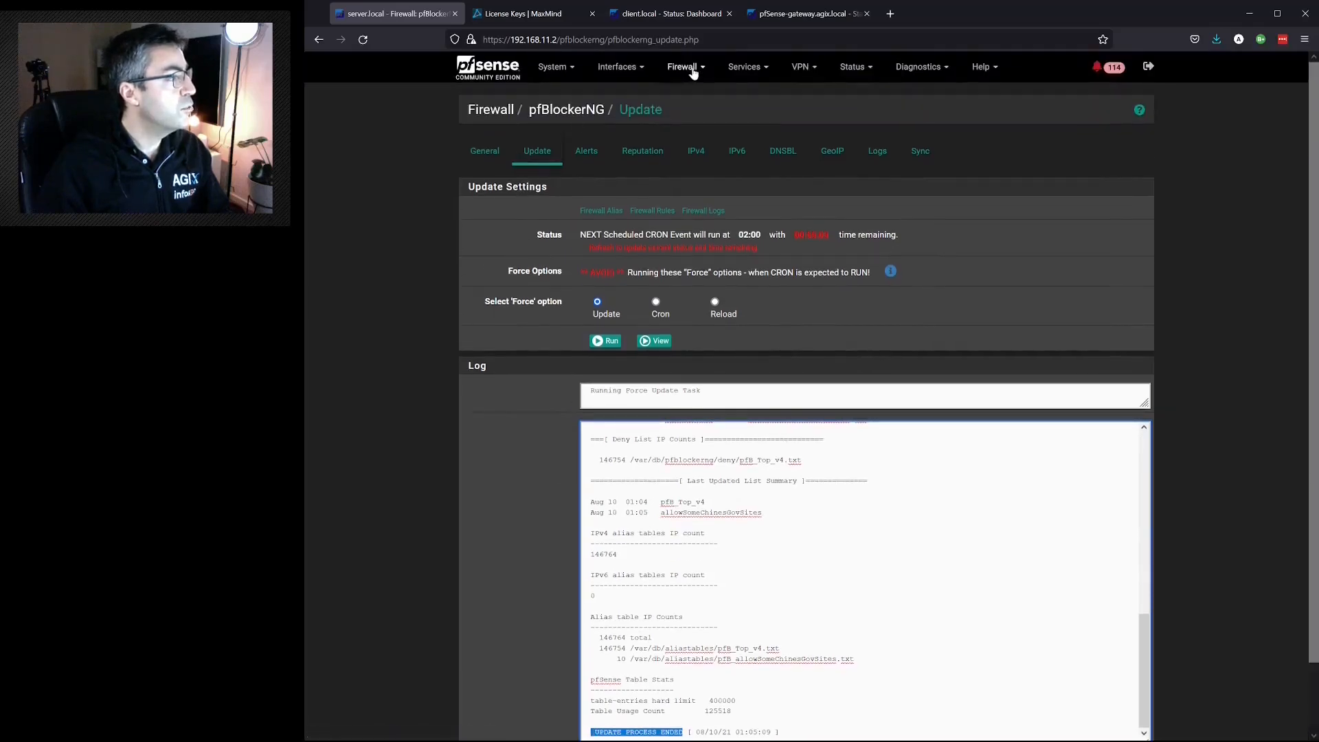
- Review the WAN firewall rules and inspect the alias details of the pfB_allowSomeChinesGovSites rule
left_click(679, 150)
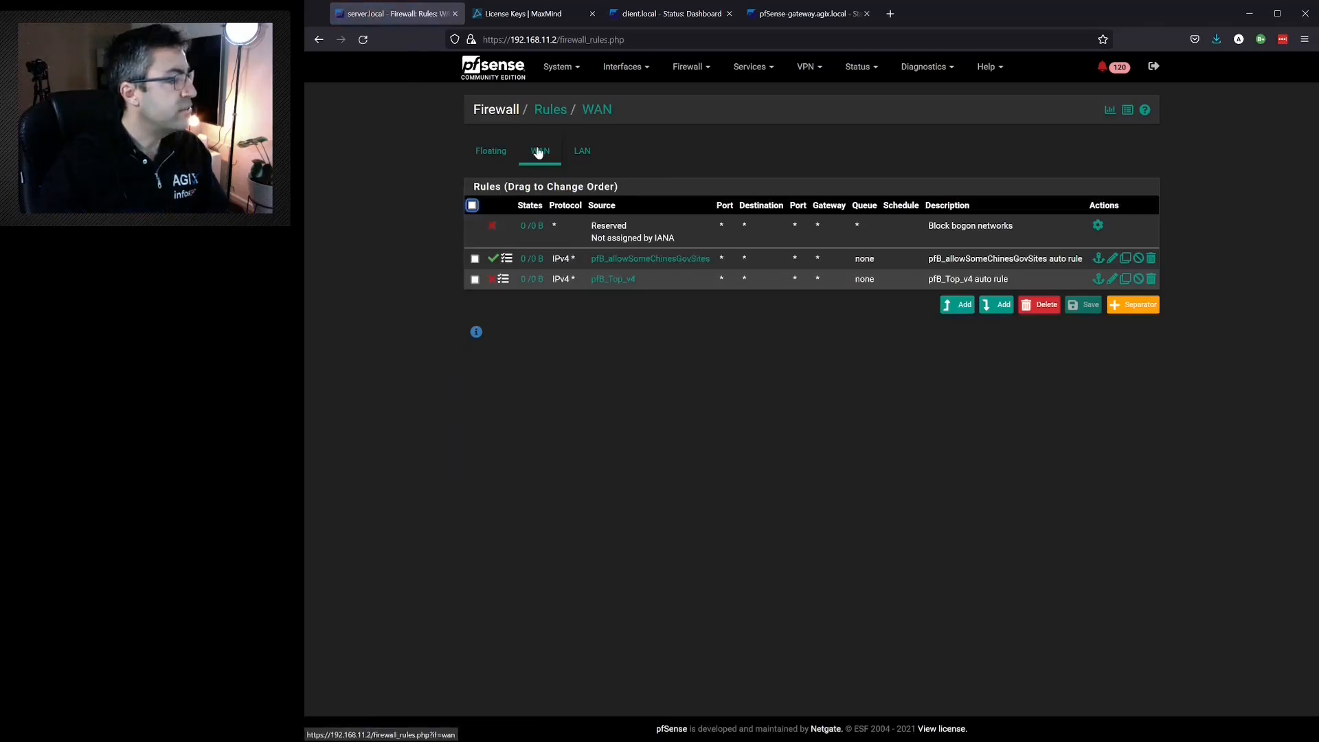
mouse_move(612, 262)
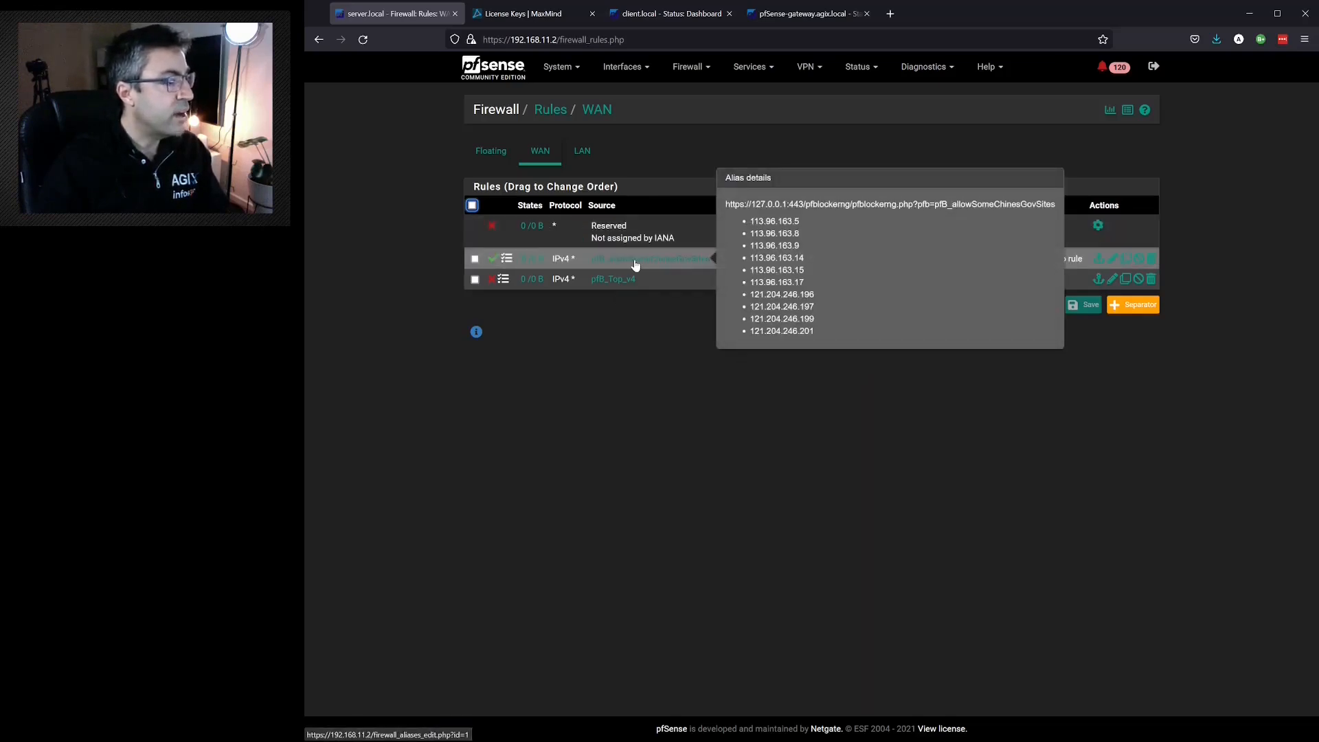
mouse_move(624, 287)
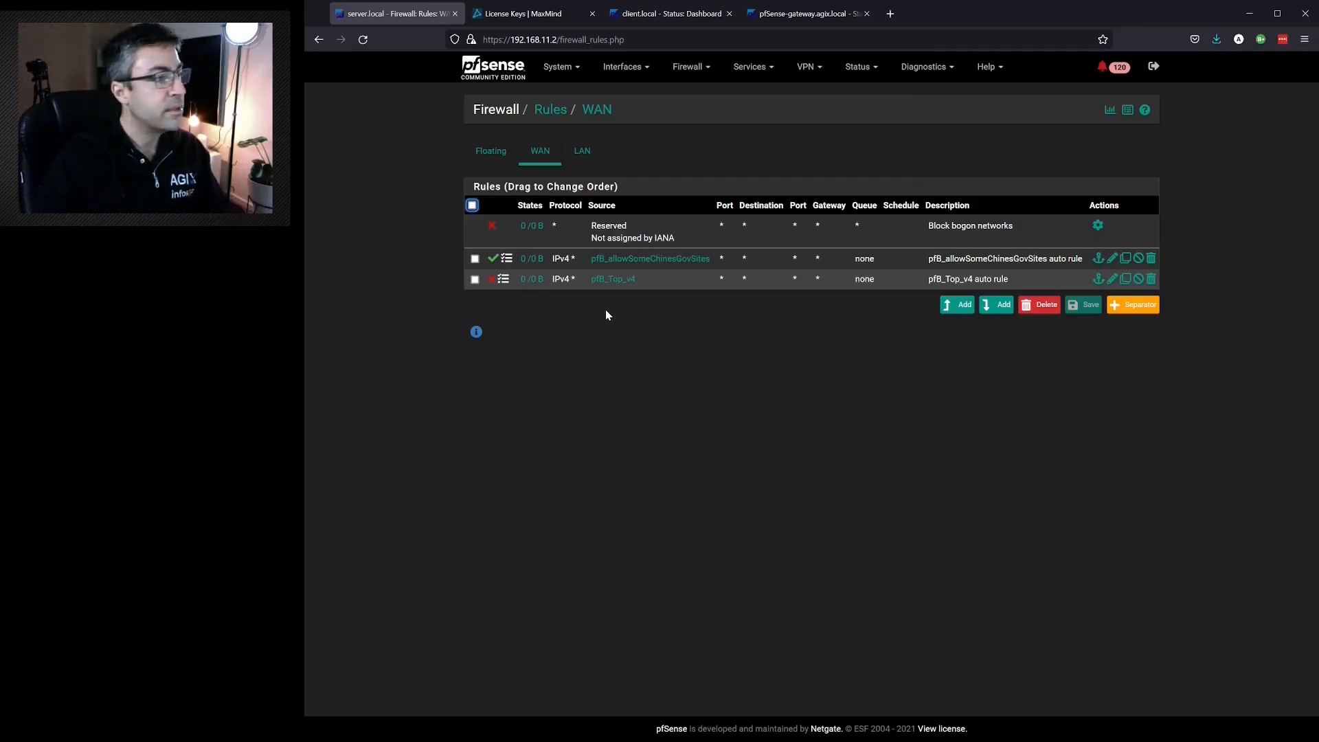
- Enable DNSBL in pfBlockerNG with the virtual IP 10.10.10.1 and save the DNSBL configuration
left_click(711, 71)
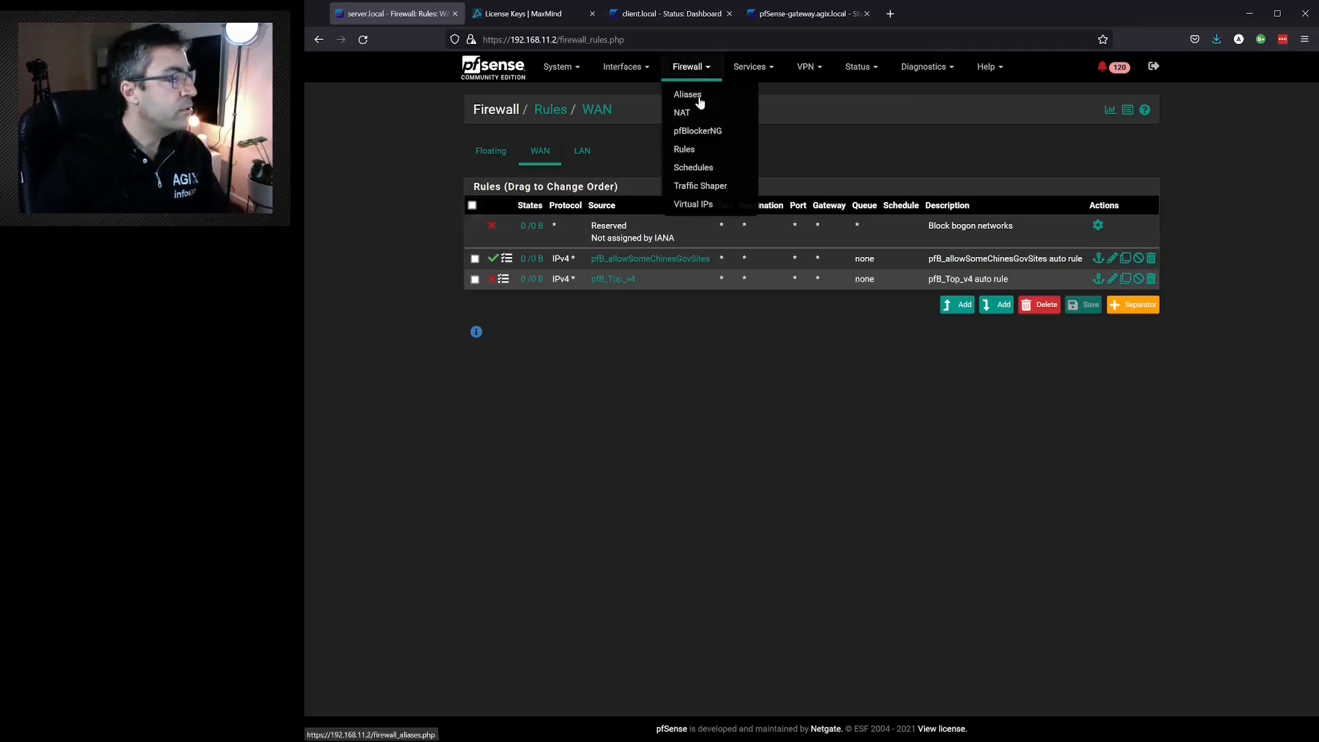
left_click(701, 130)
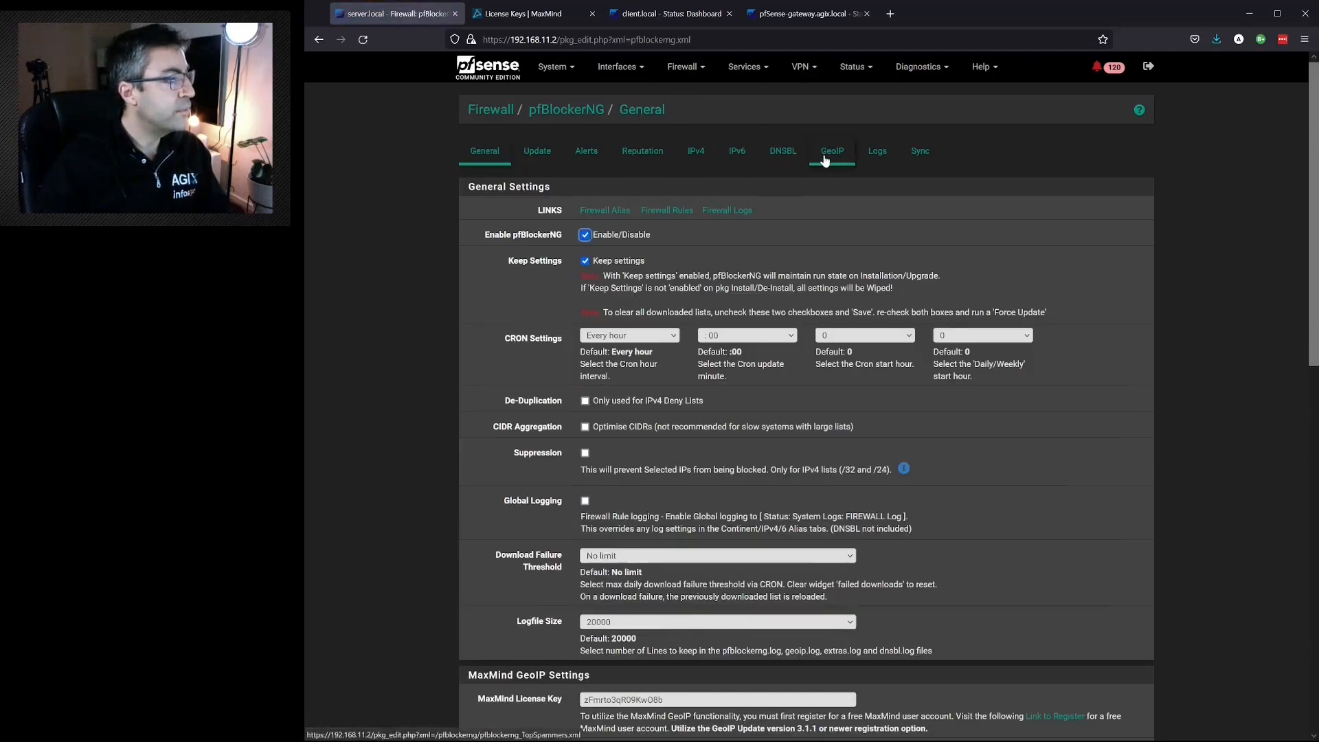
left_click(776, 154)
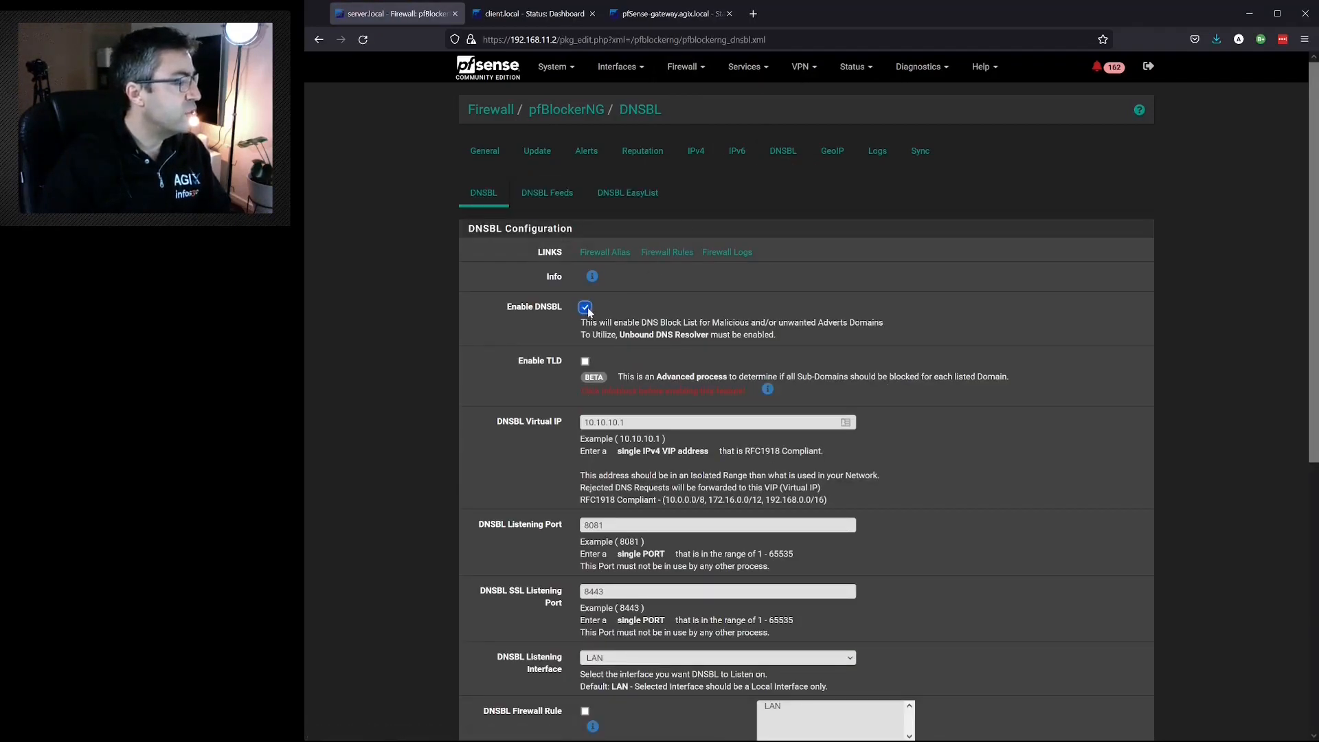
left_click_drag(617, 423, 571, 422)
left_click(637, 424)
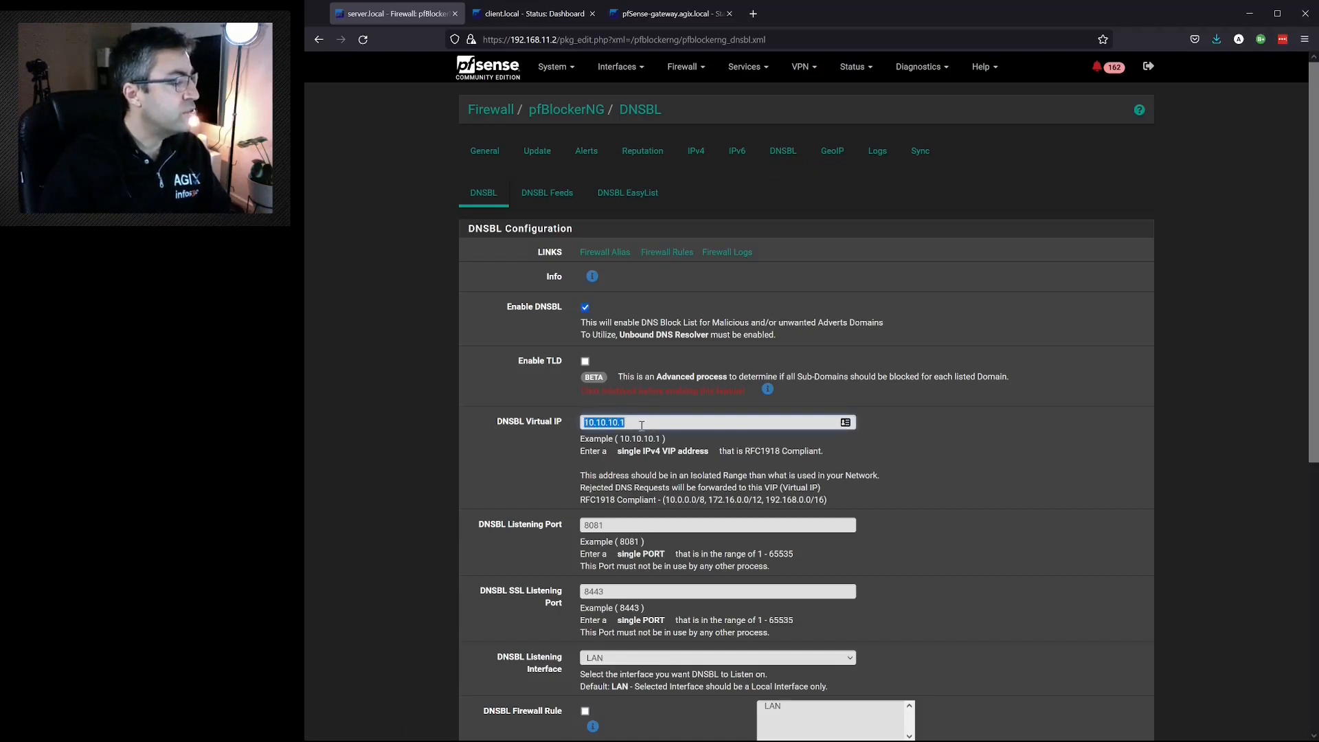
left_click(642, 425)
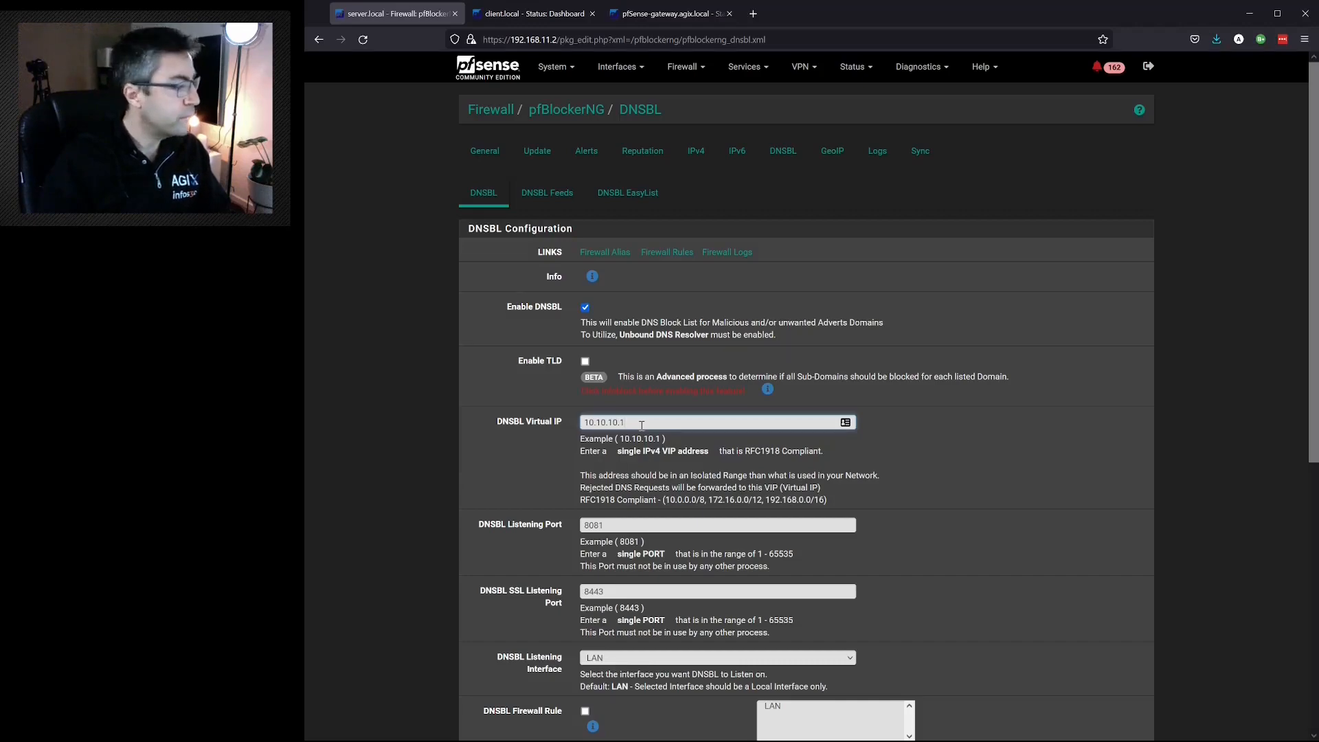
scroll(641, 425, "down", 4)
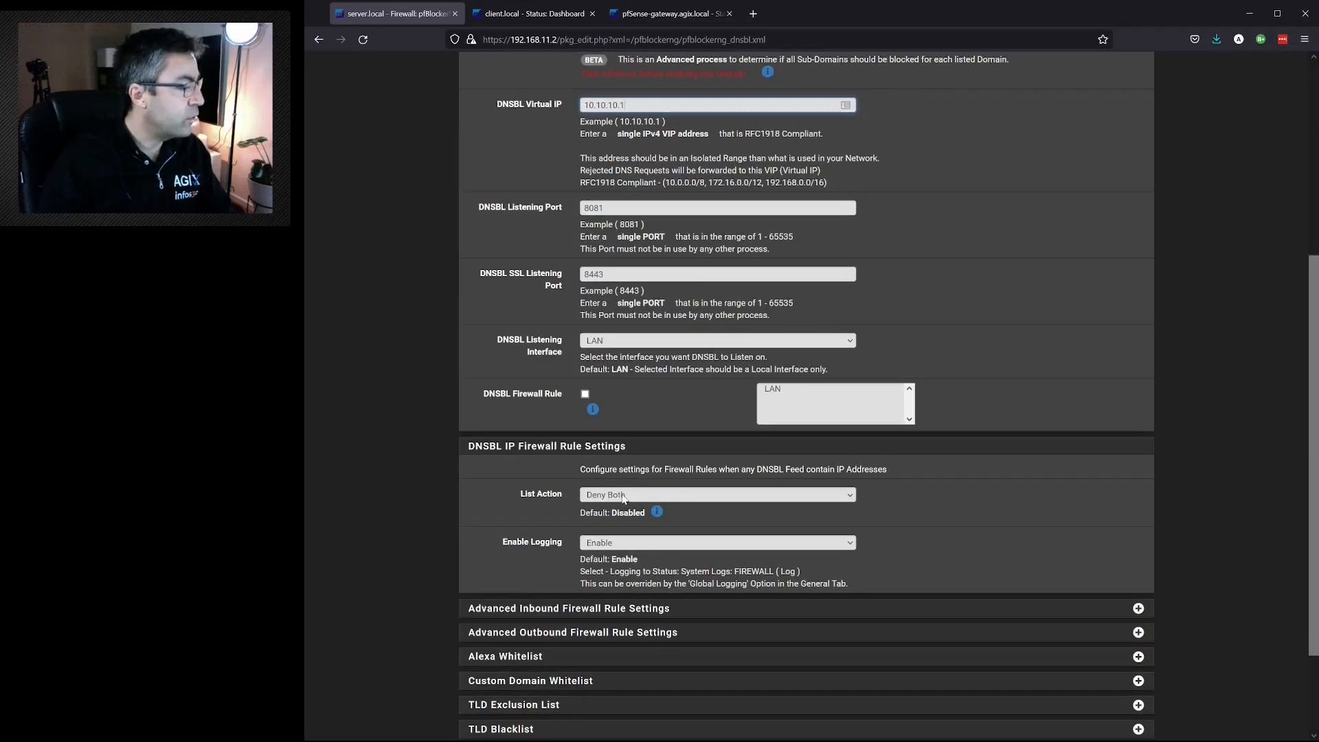
scroll(624, 498, "down", 3)
left_click(599, 665)
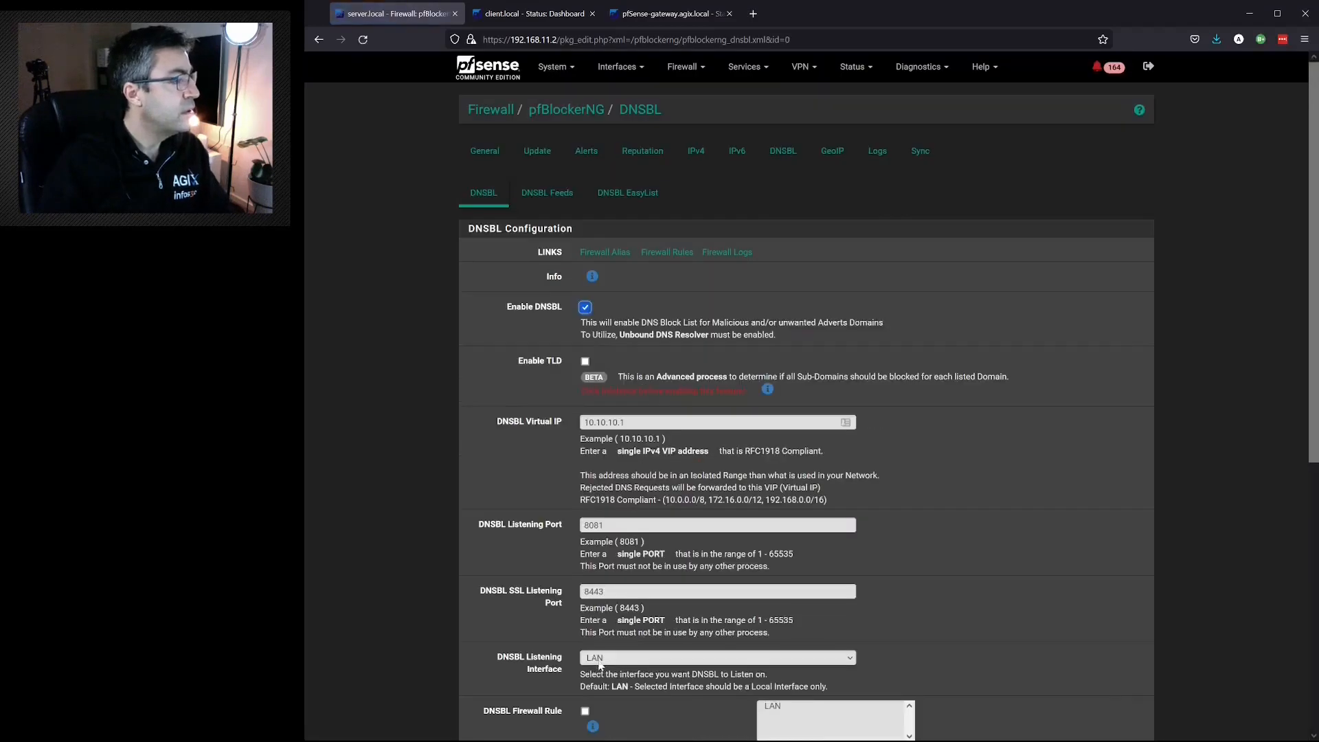
- Add a DNSBL feed with DontAllowTheseSites as its DNS group name, description and header/label
left_click(550, 194)
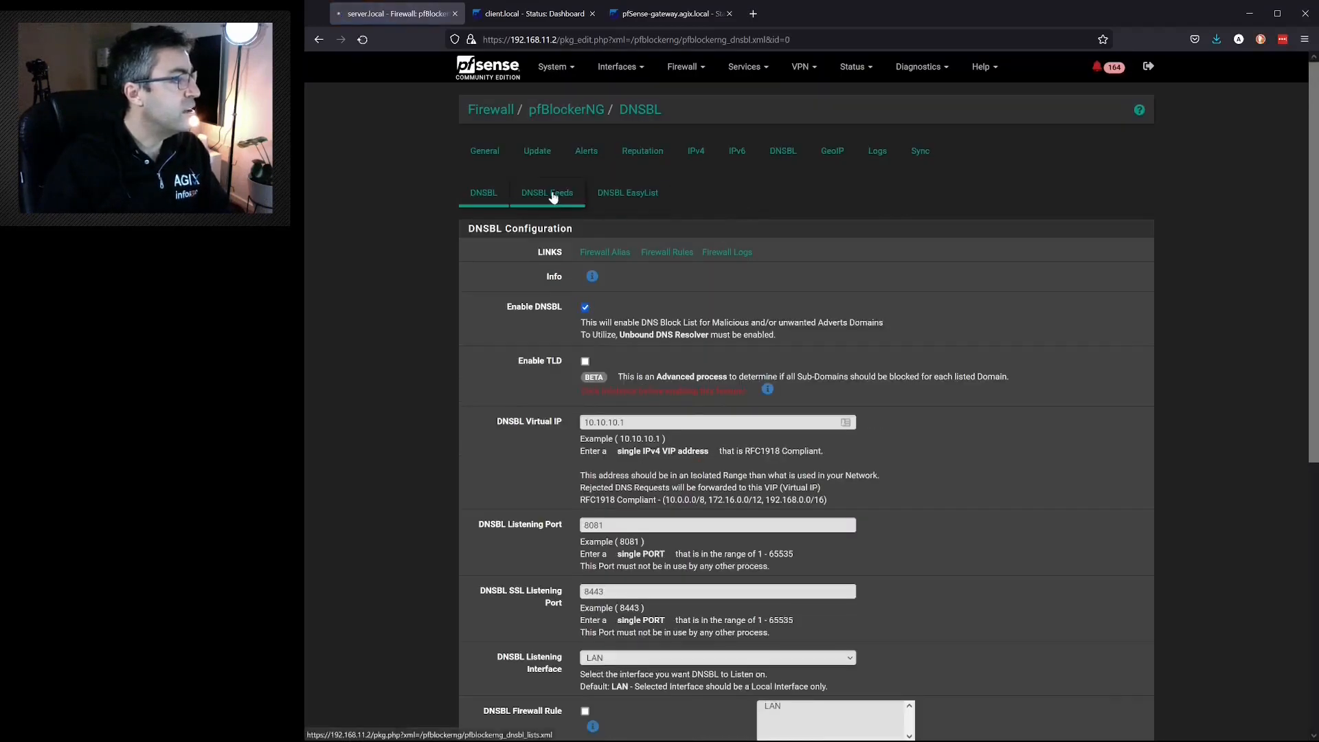
left_click(1091, 272)
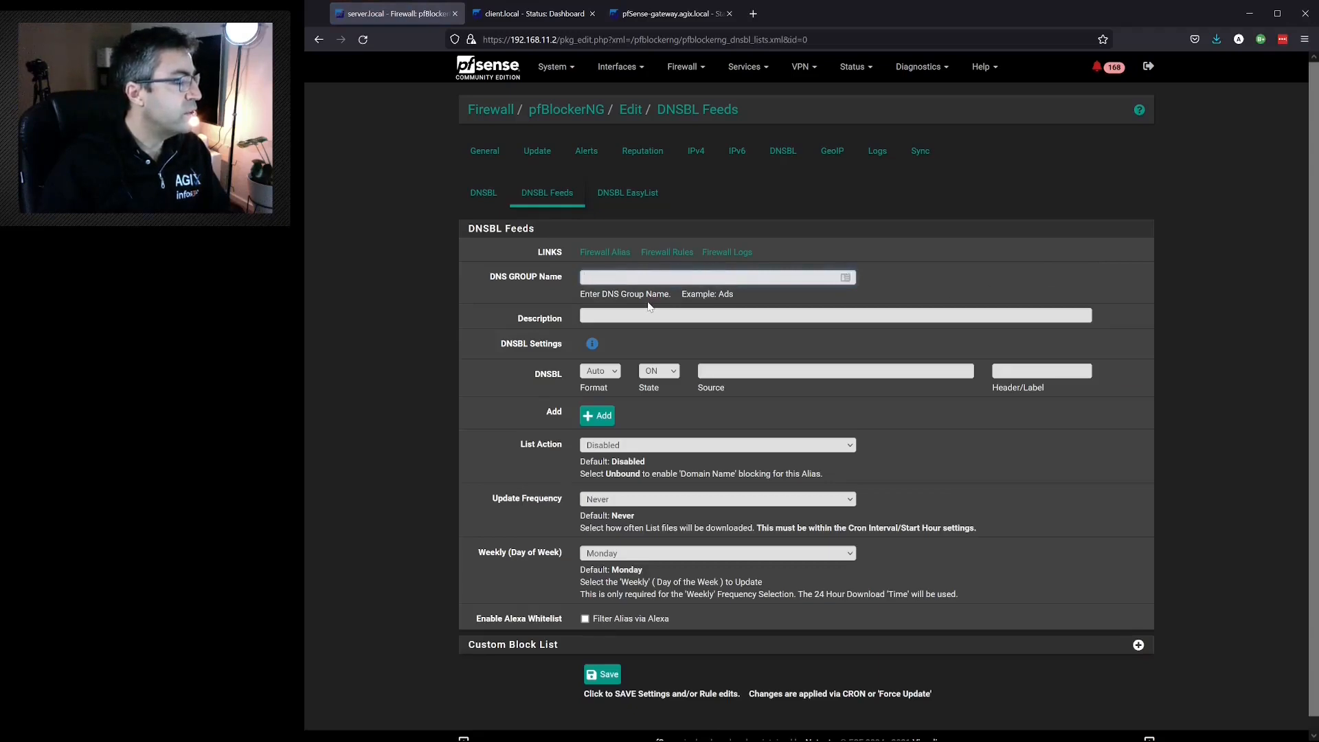
key("ctrl+v")
key("ctrl+a")
key("ctrl+c")
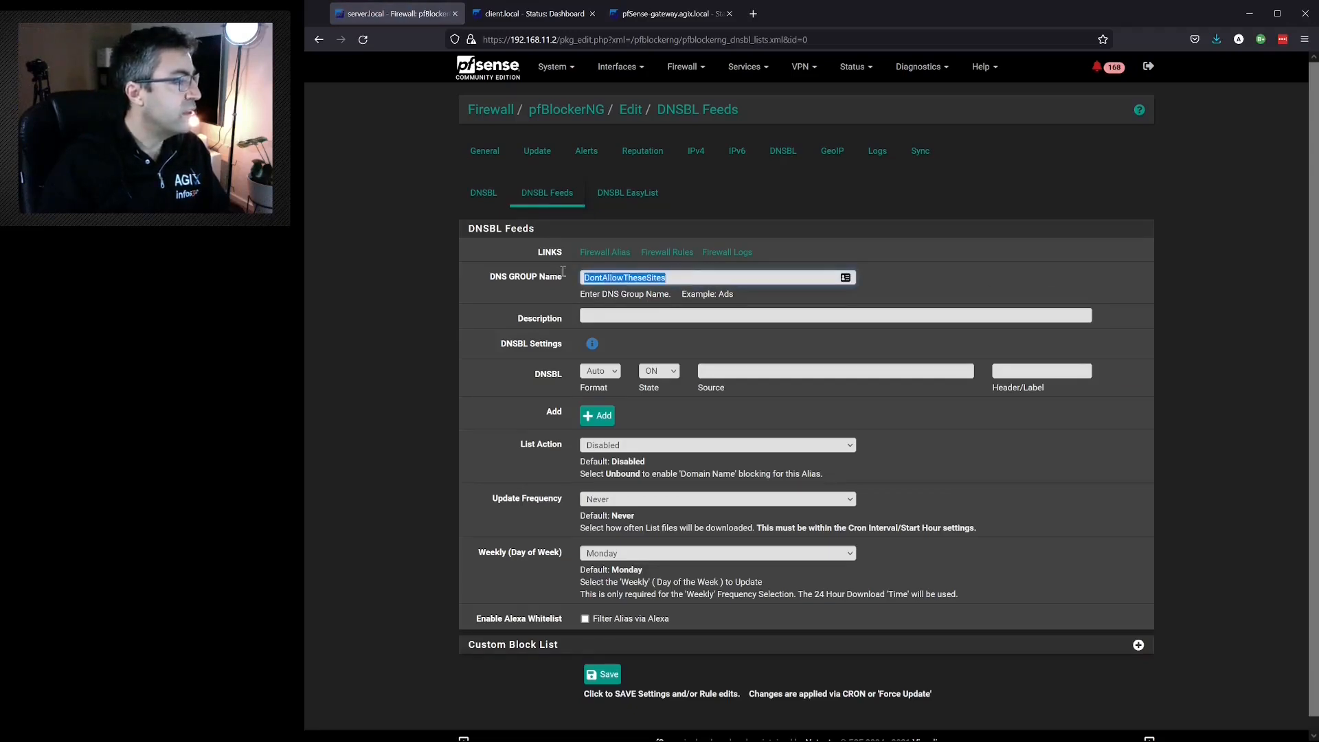
left_click(636, 315)
key("ctrl+v")
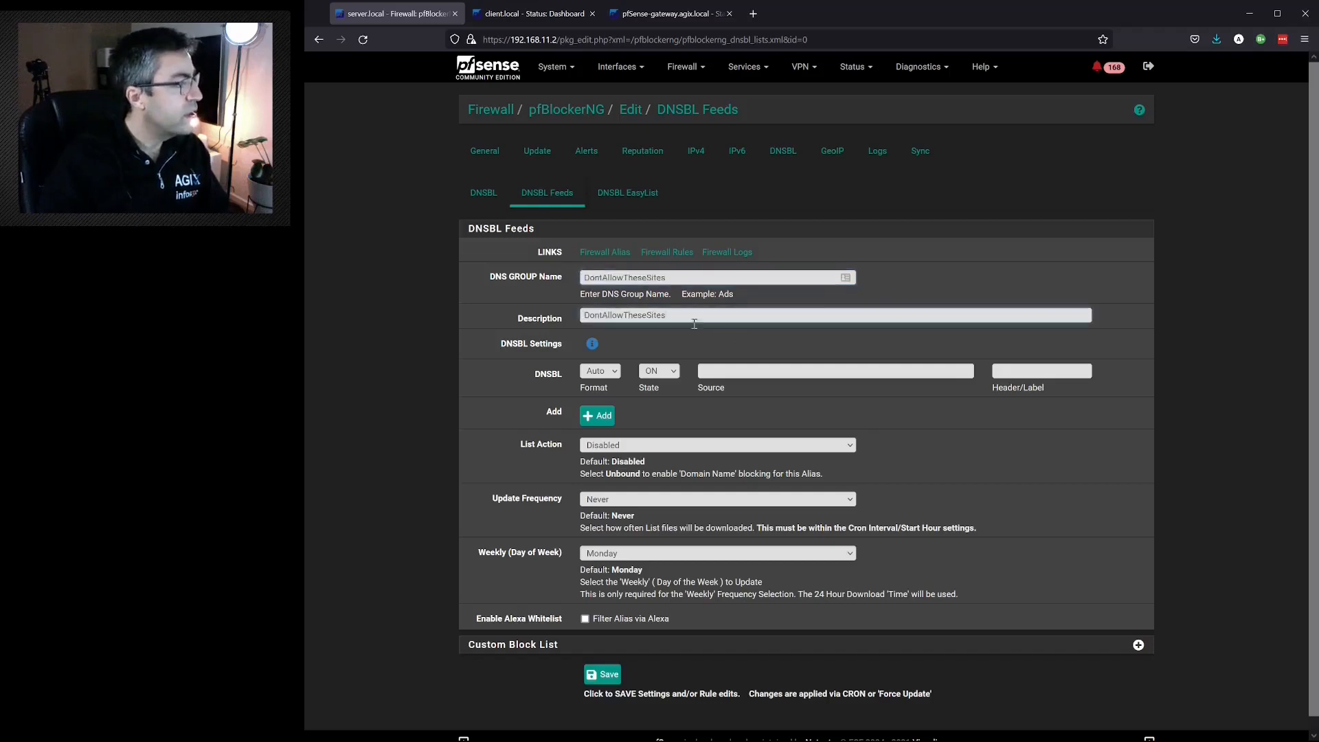
left_click(1013, 370)
key("ctrl+v")
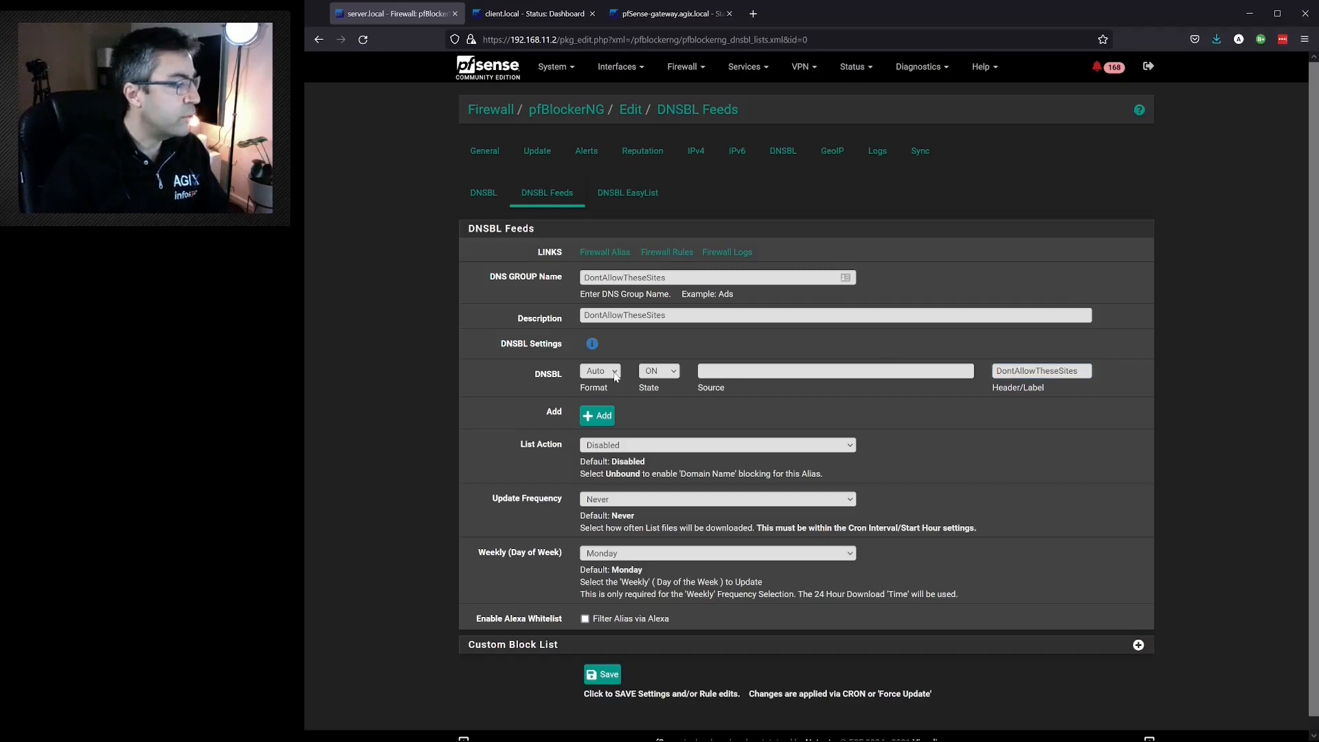
left_click(758, 369)
type("https://someonewhocares.org/hosts/hosts")
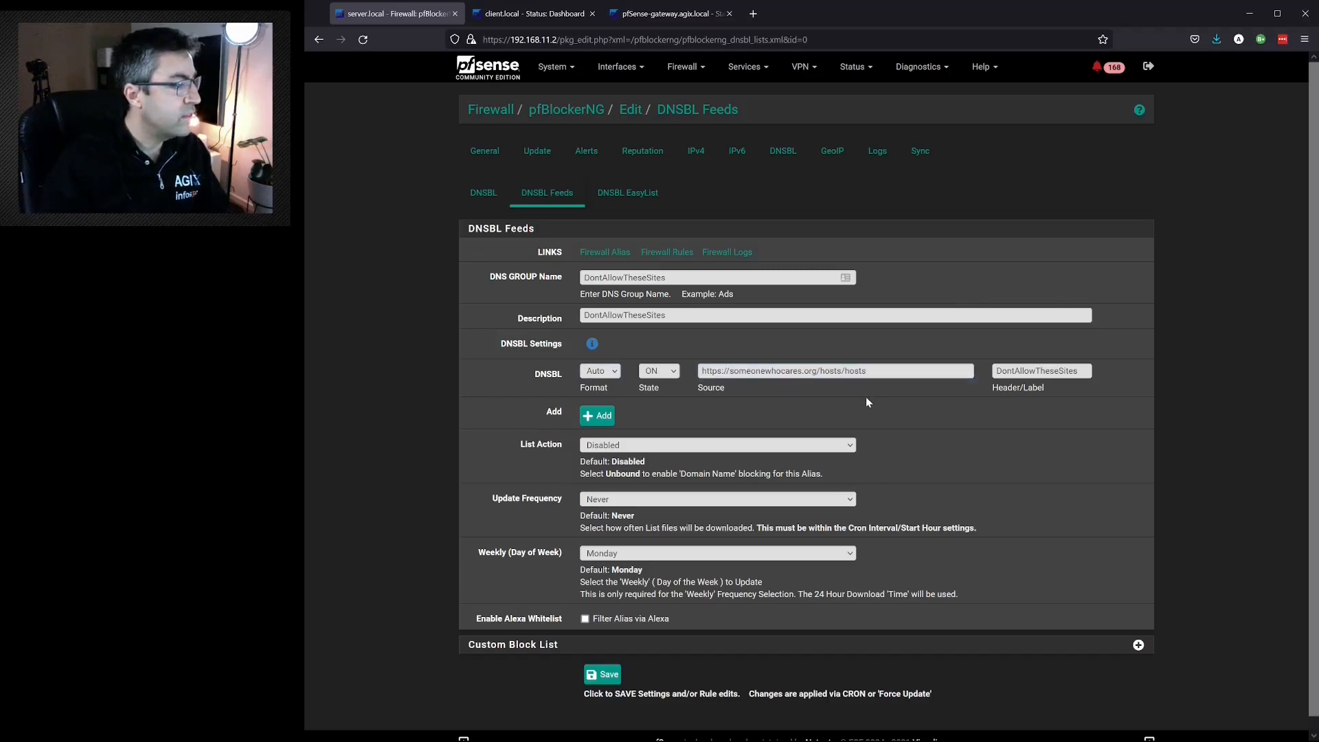
left_click_drag(884, 370, 850, 370)
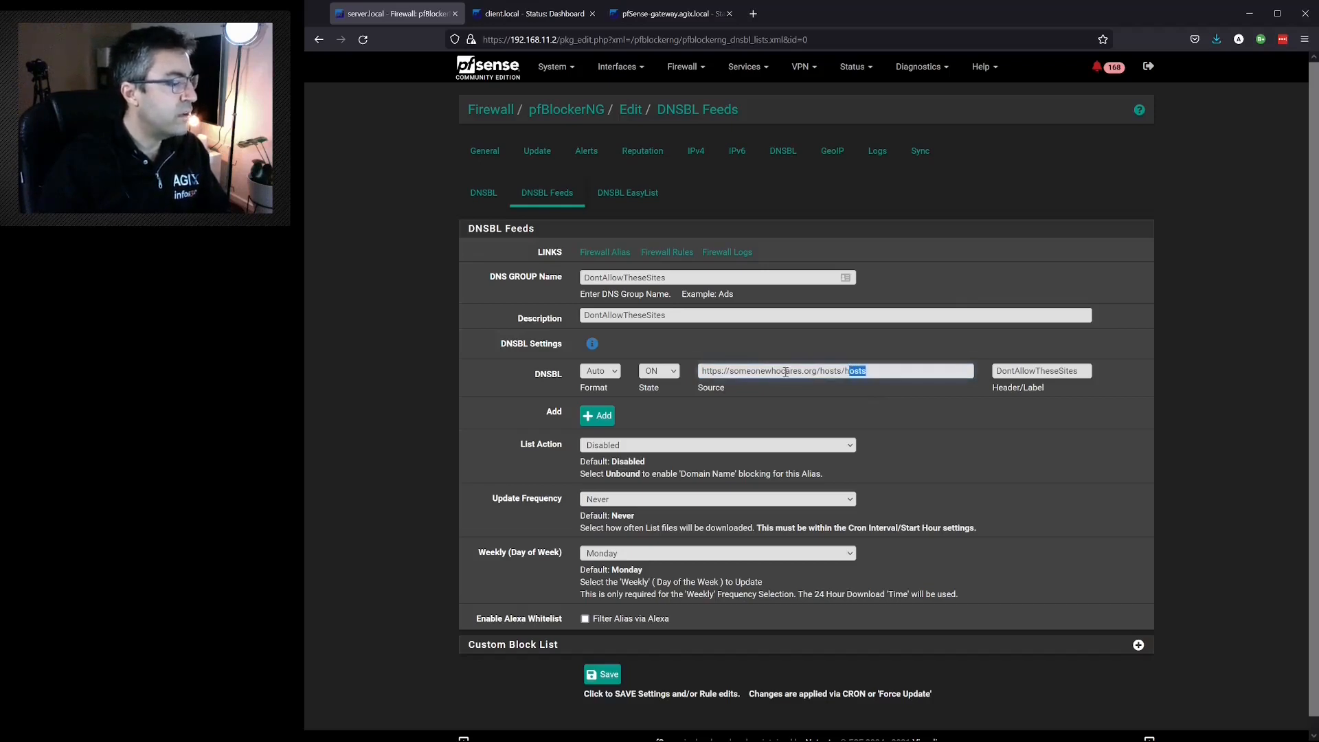
double_click(789, 372)
left_click(863, 403)
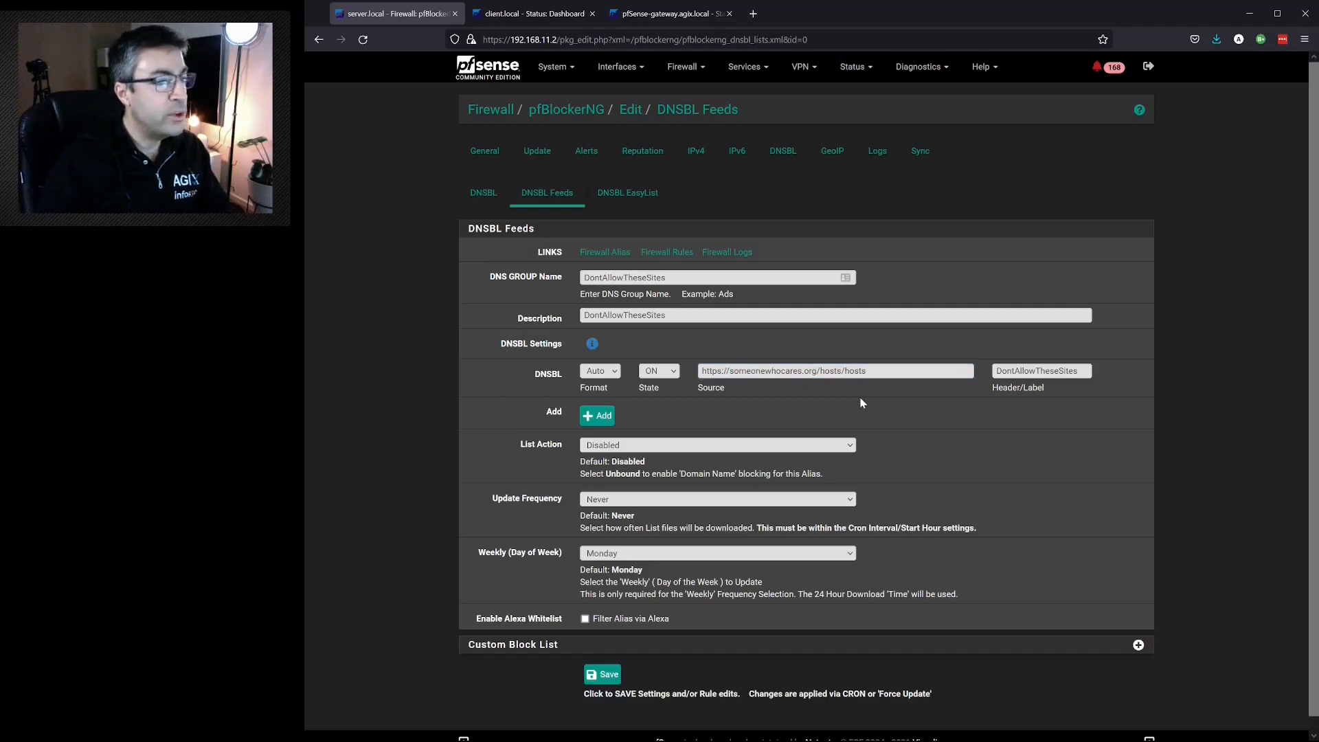
left_click(592, 343)
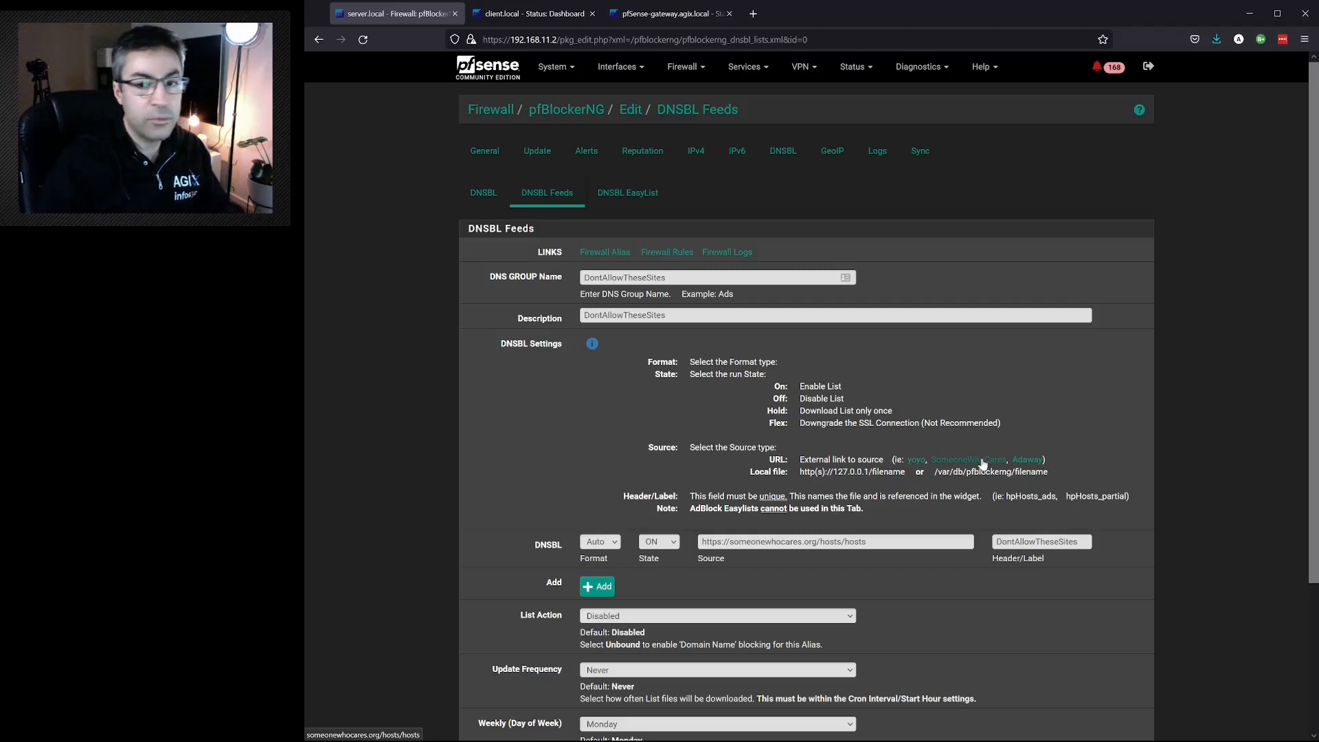
left_click(593, 344)
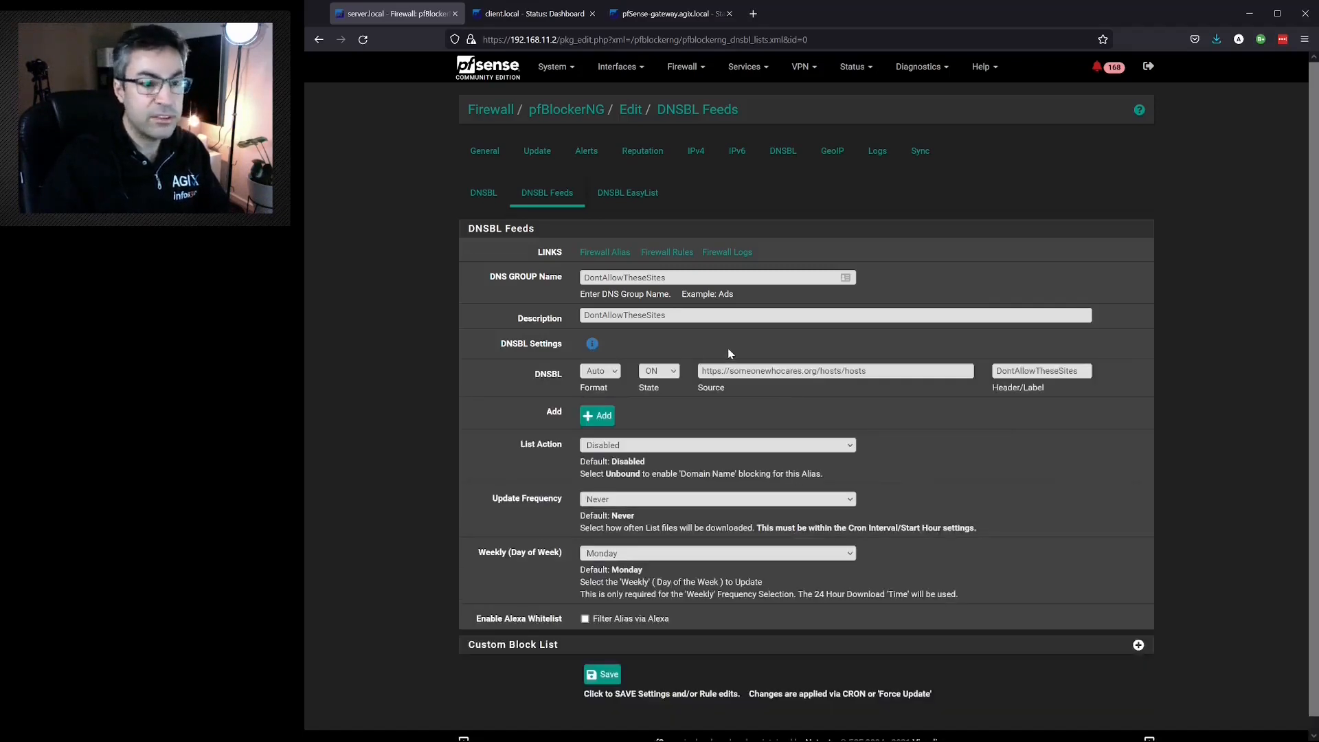
- Set the feed's list action to Unbound and save the DNSBL feed
left_click(672, 448)
left_click(649, 476)
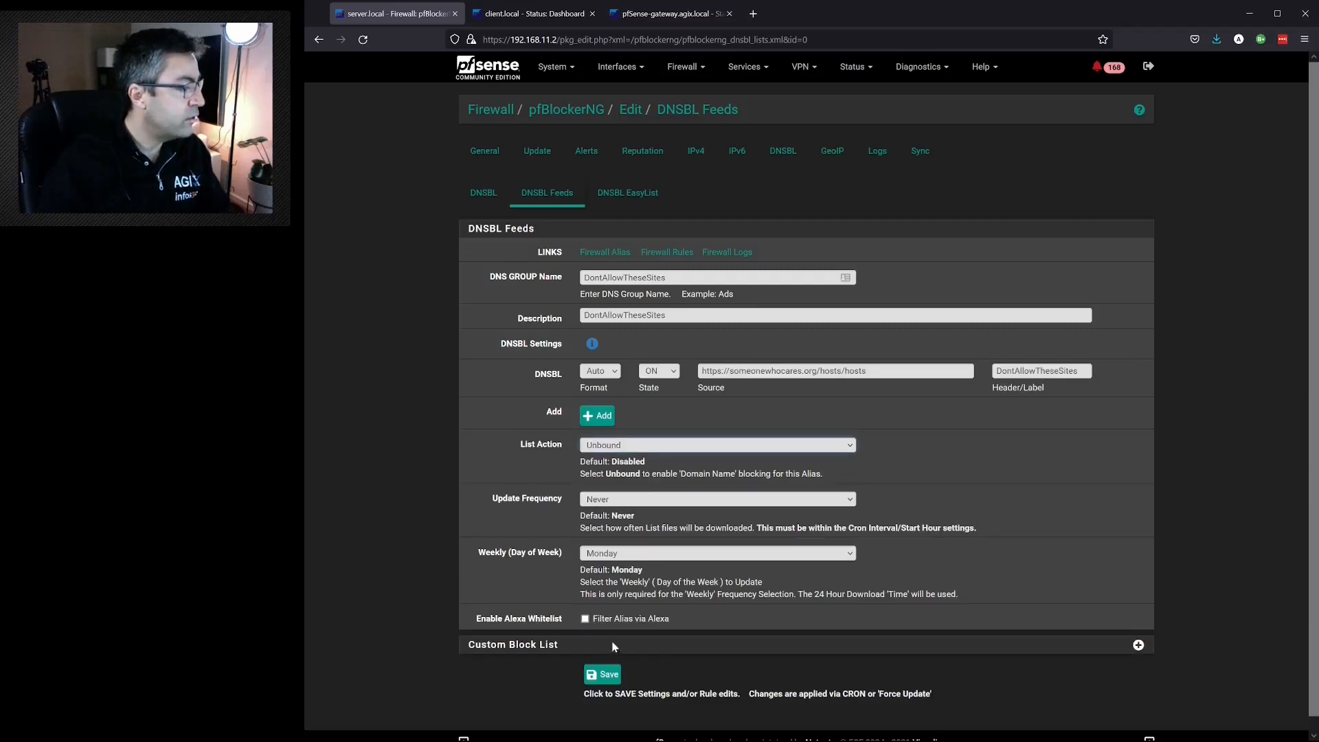
left_click(608, 675)
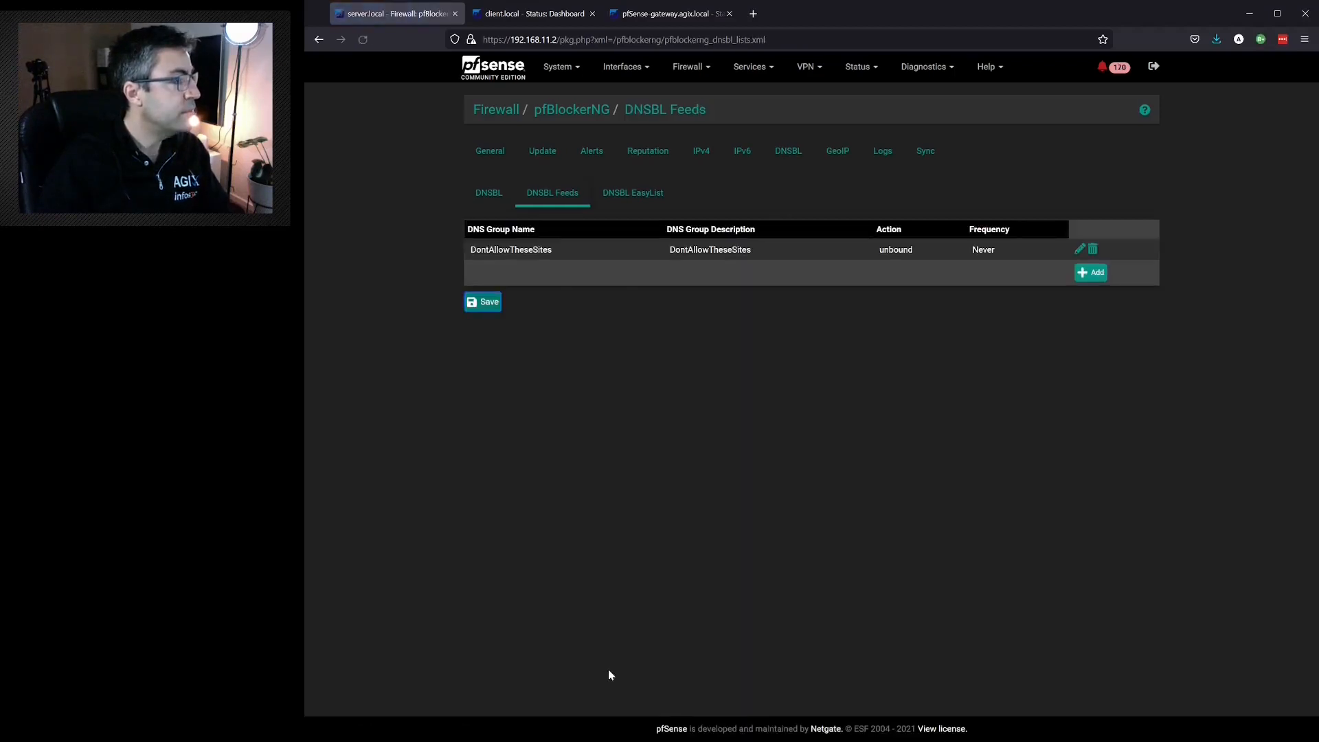
- Ping goatse.cx from the pfSense diagnostics and check which IP address replies
left_click(911, 68)
left_click(921, 332)
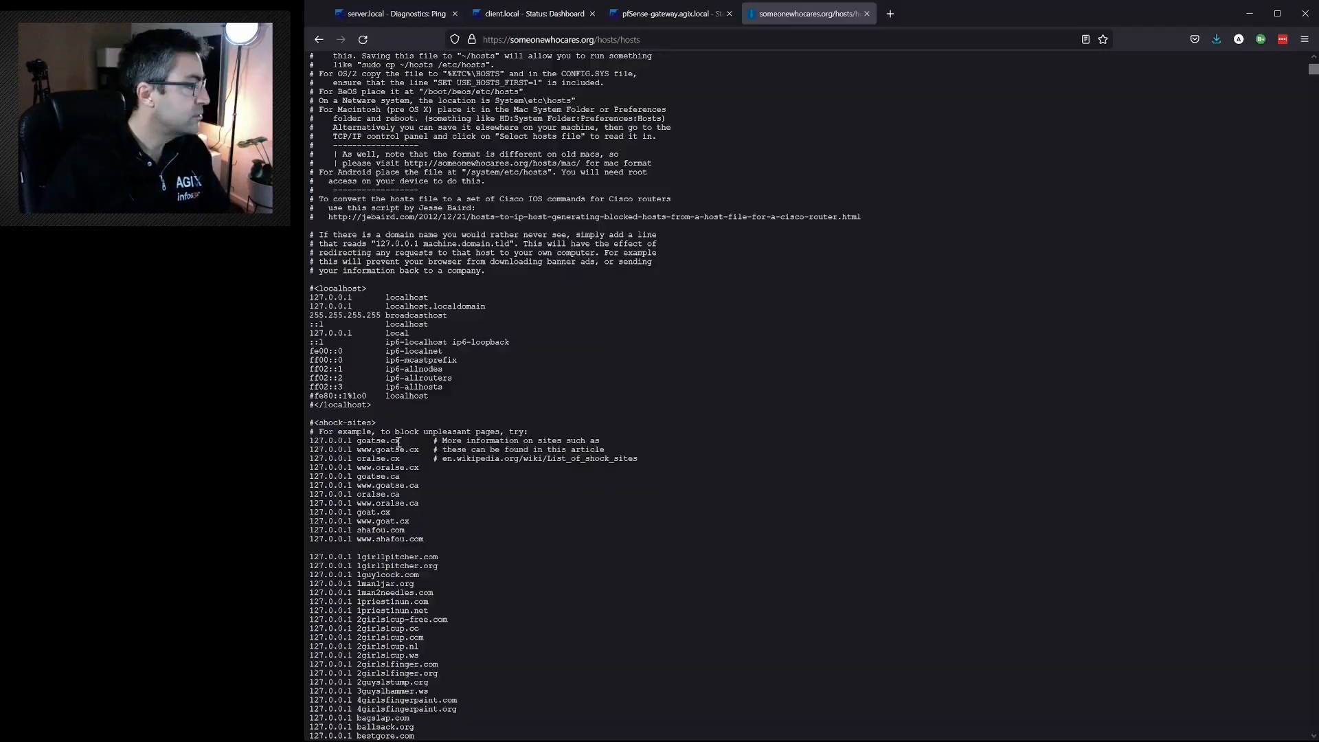
left_click_drag(400, 440, 357, 441)
key("ctrl+c")
key("ctrl+w")
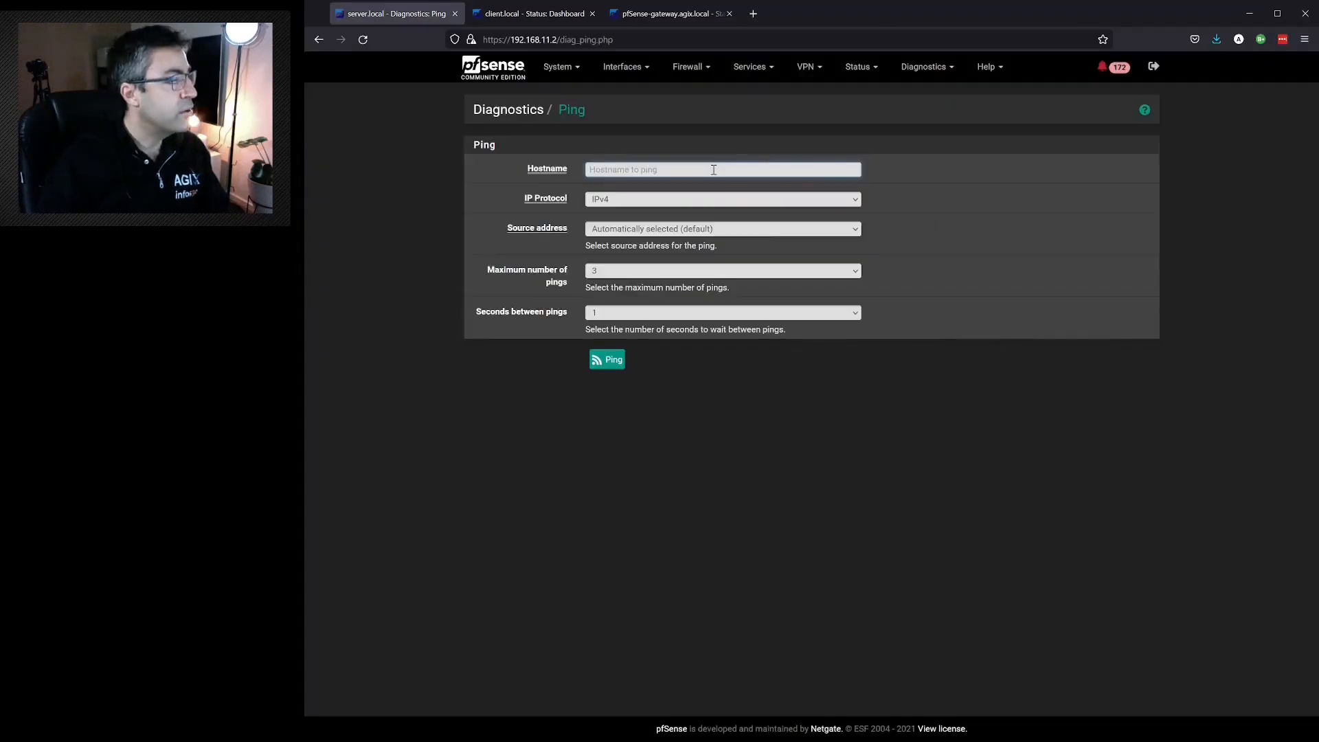
key("ctrl+v")
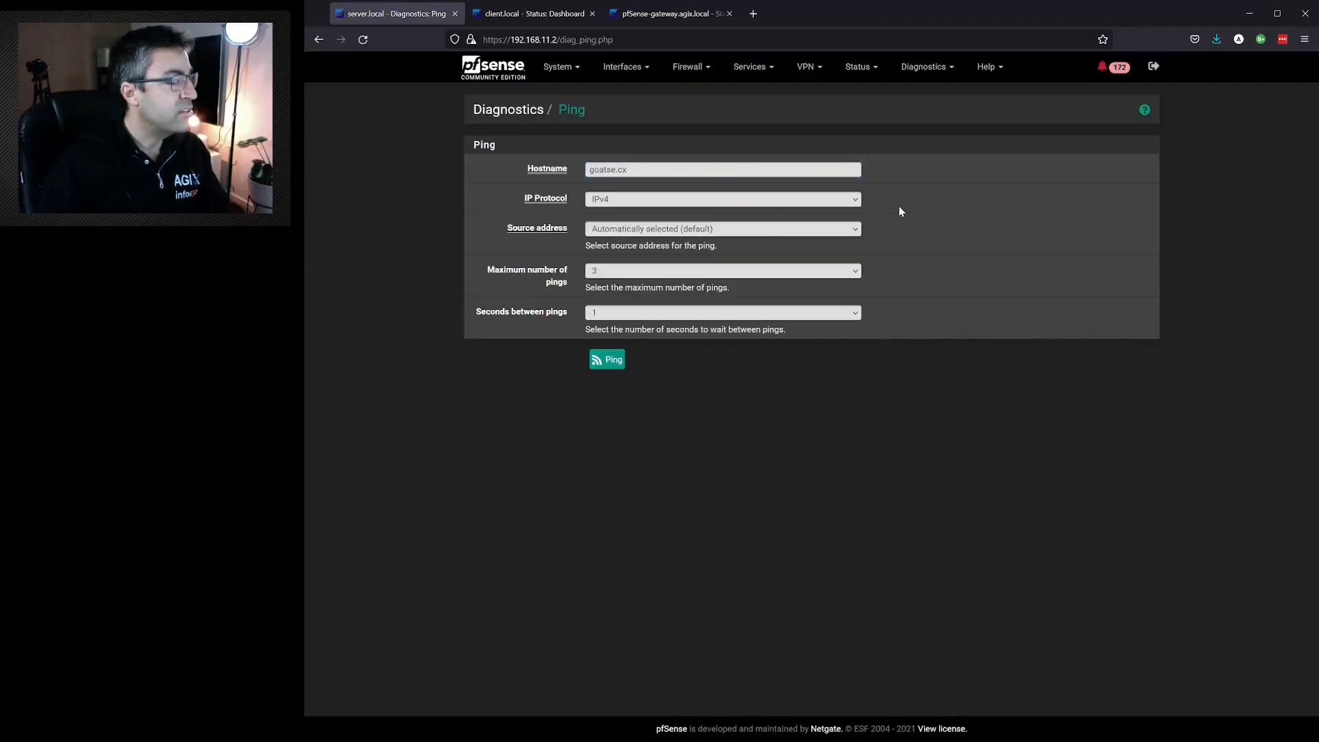
left_click(614, 361)
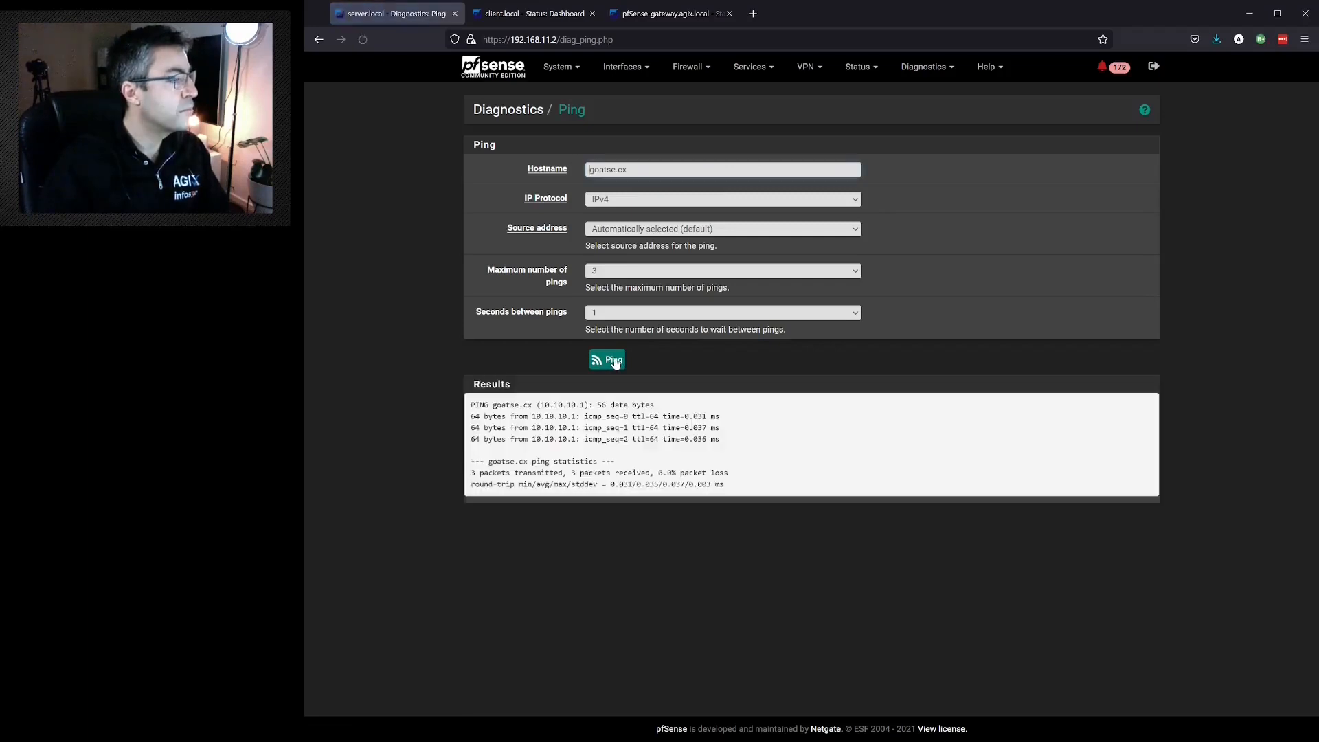
left_click_drag(576, 417, 532, 417)
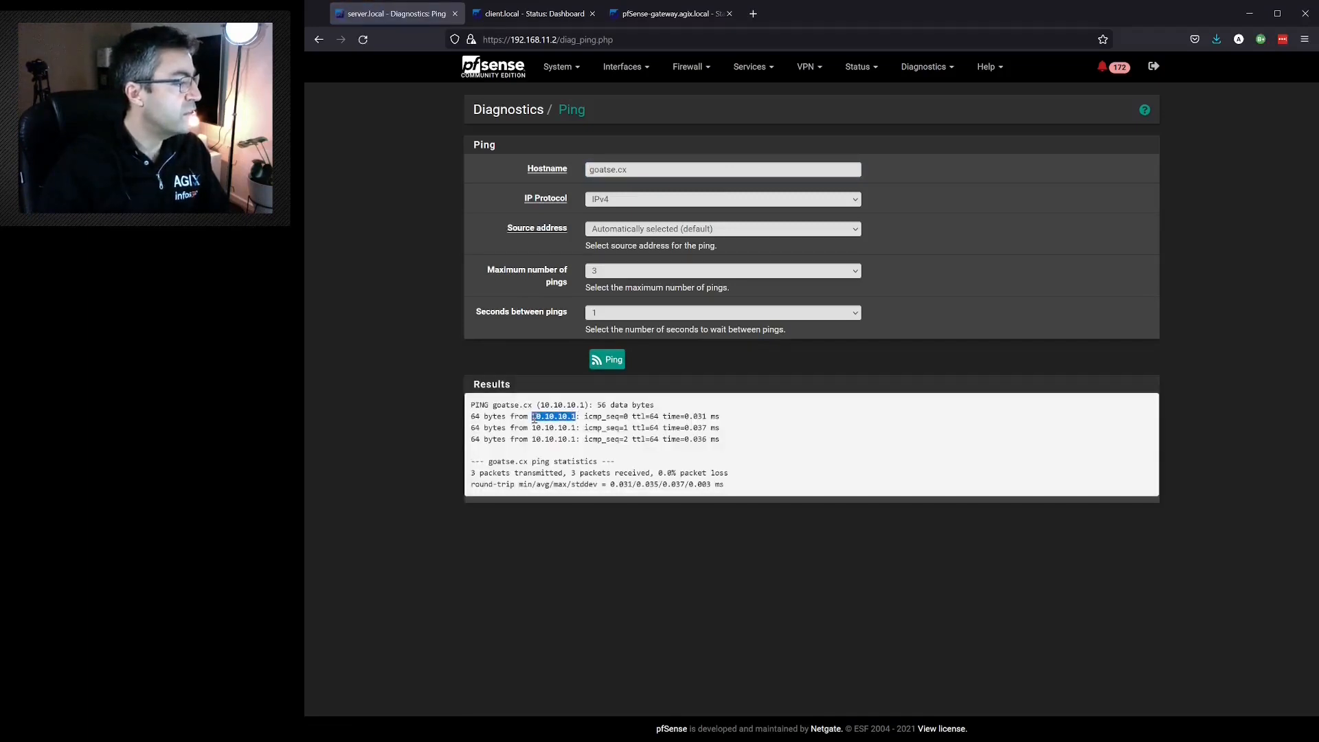